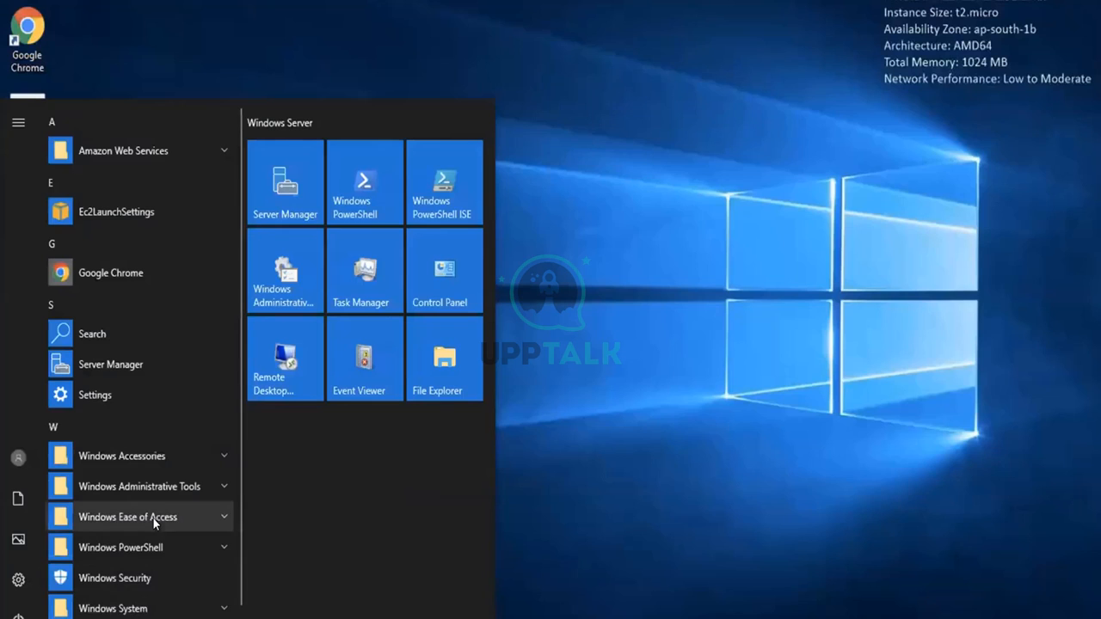
In Downloads, go into Password Vault Web Access-Rls-v12.1, then InstallationAutomation, and select the PVWA_Prerequisites PowerShell script.
click(851, 405)
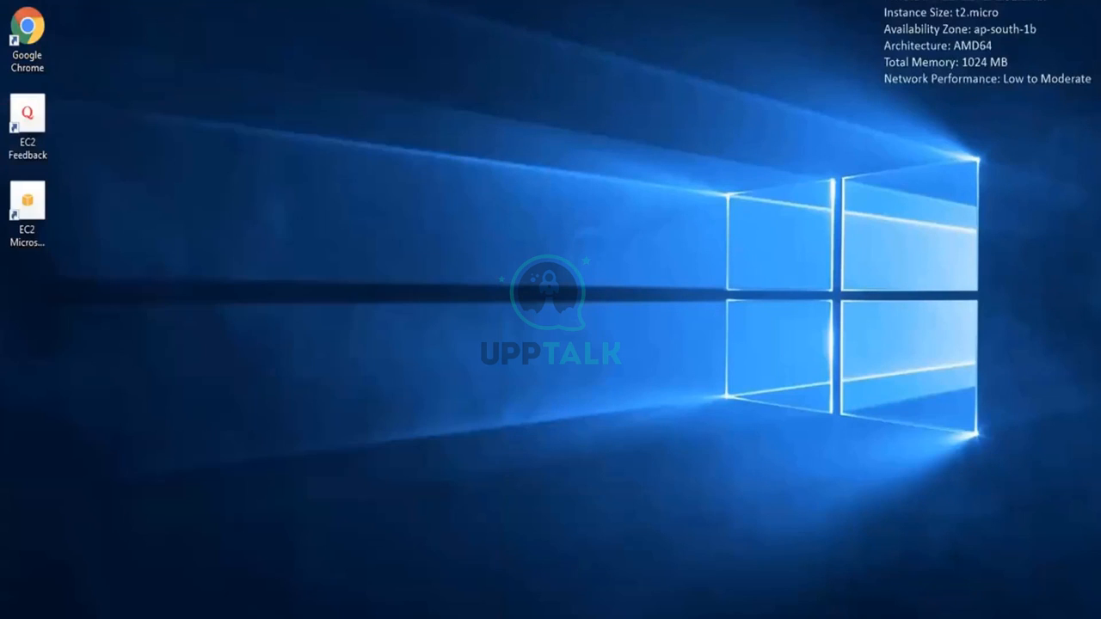
key(super+e)
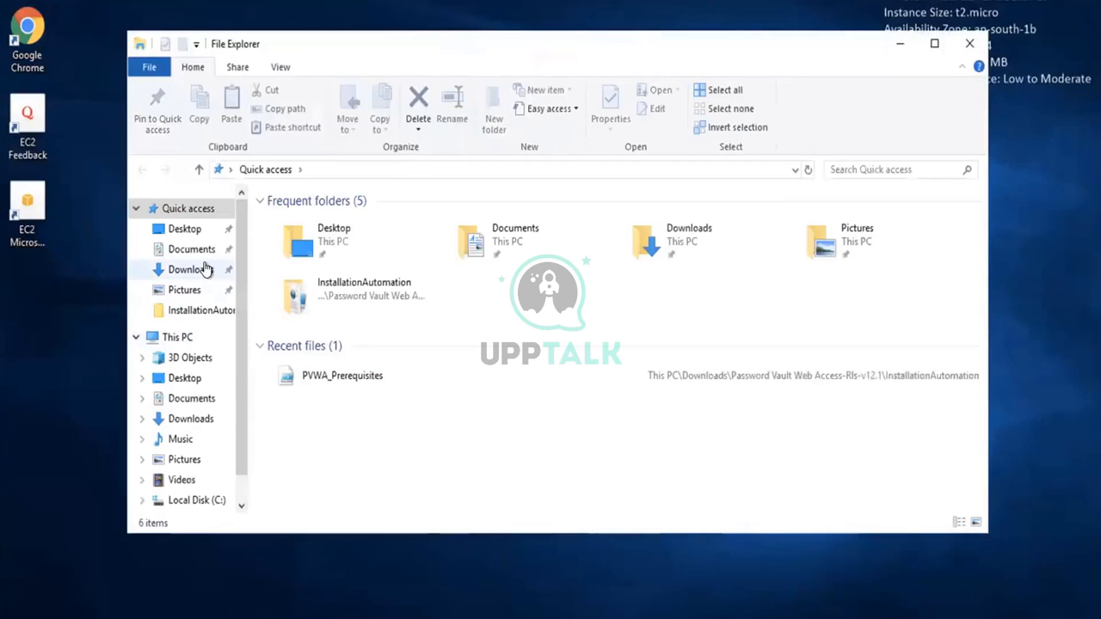
click(206, 270)
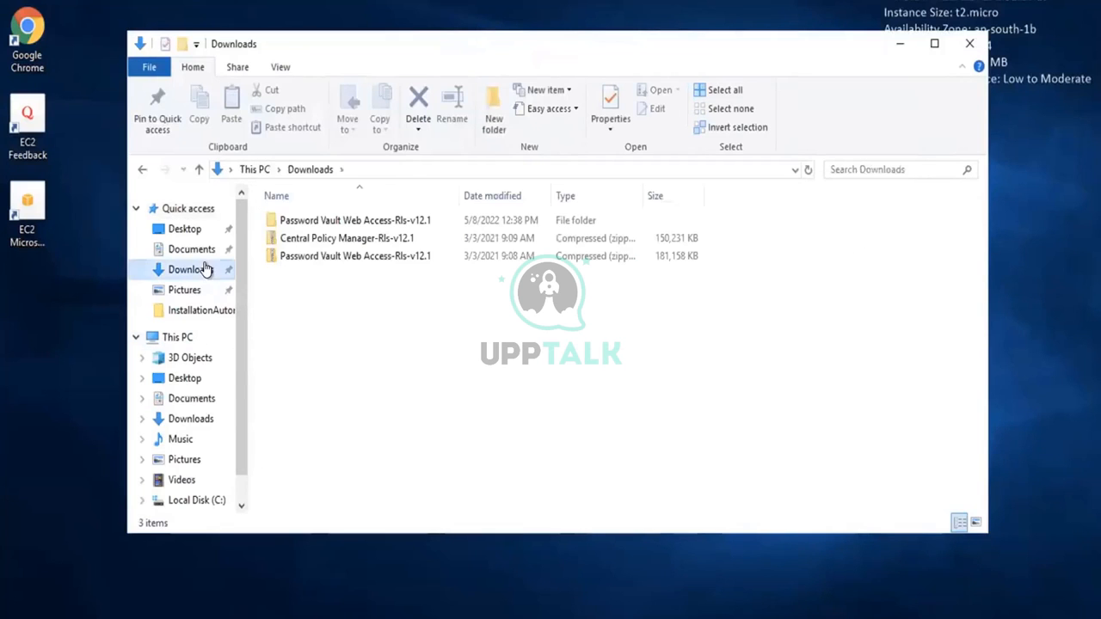
click(317, 226)
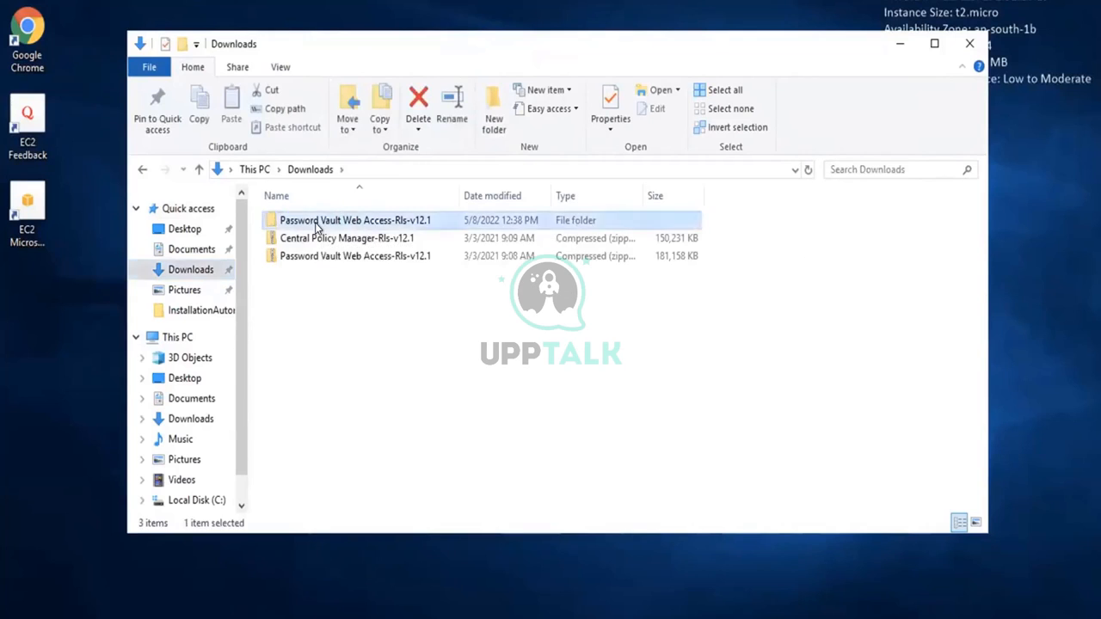
double_click(318, 225)
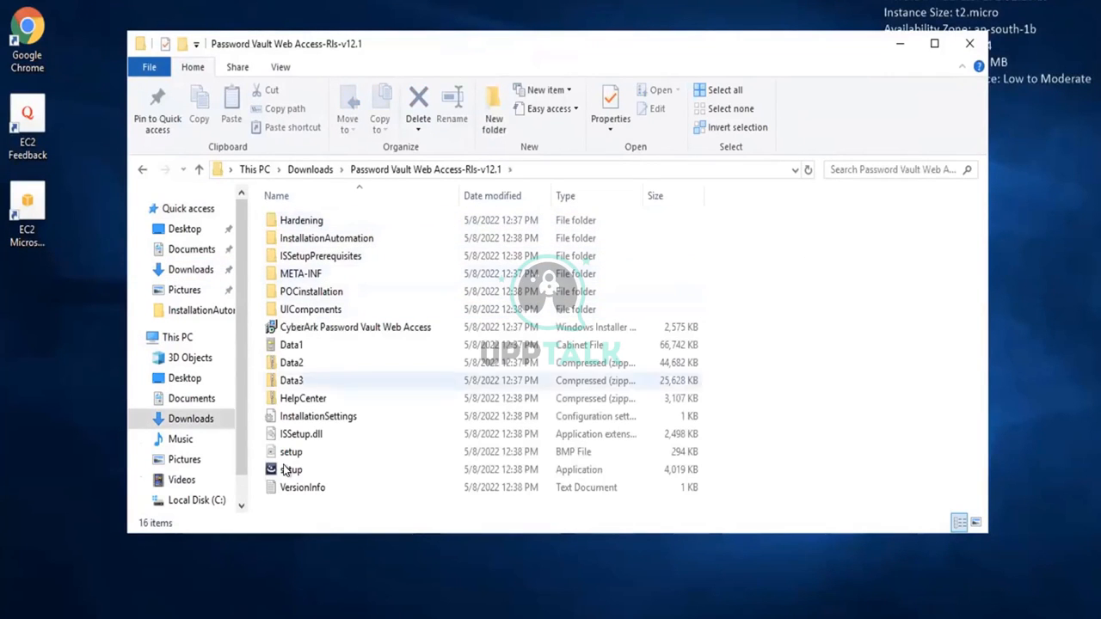
double_click(347, 245)
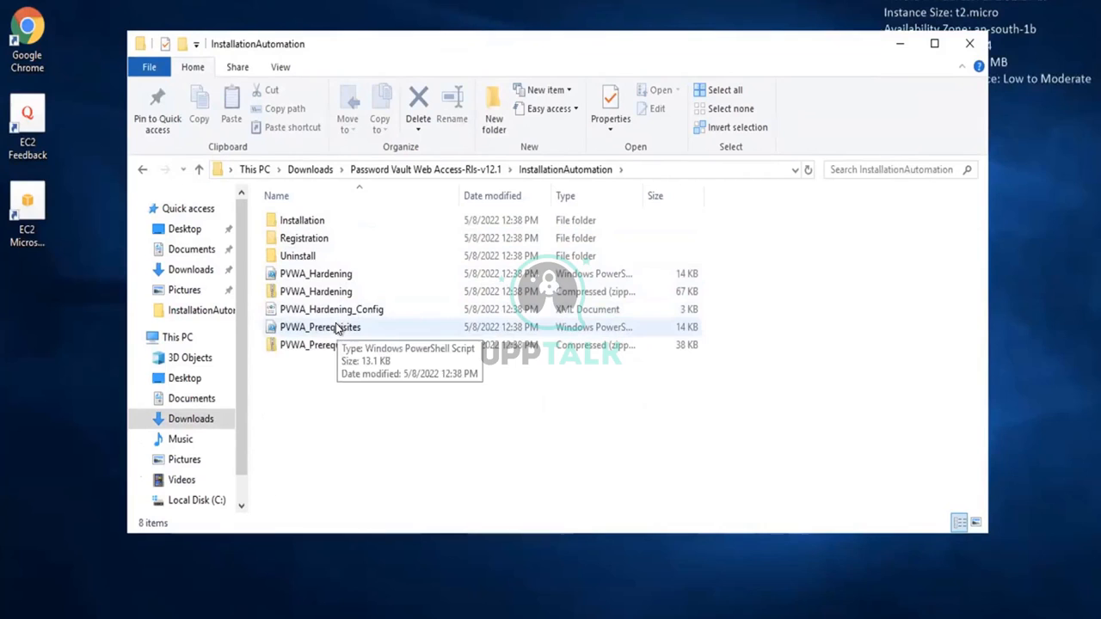
click(337, 329)
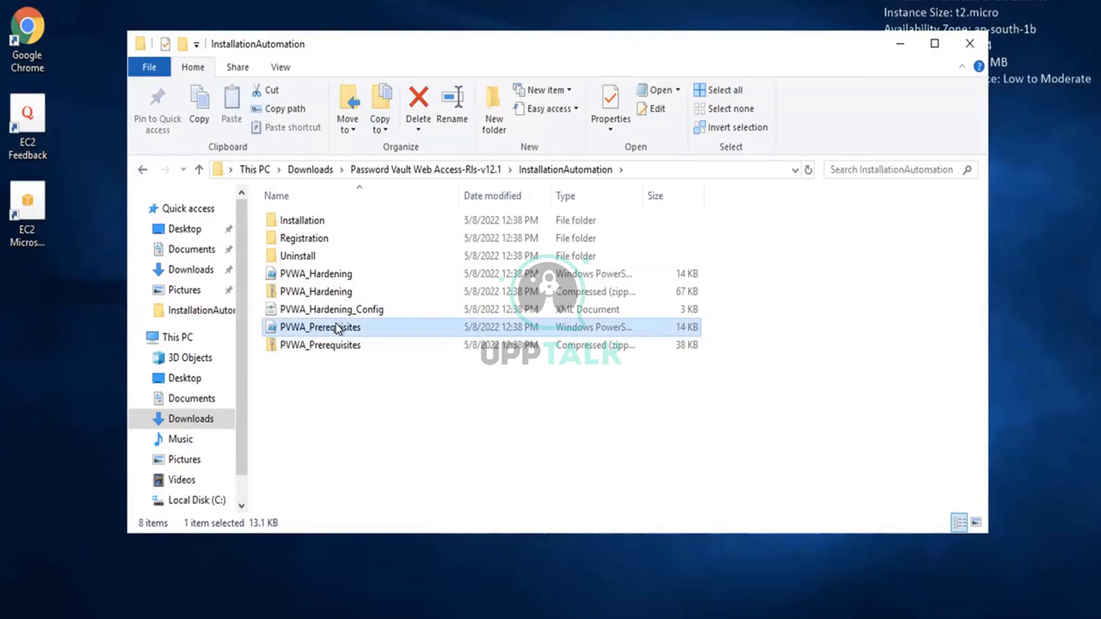
click(135, 43)
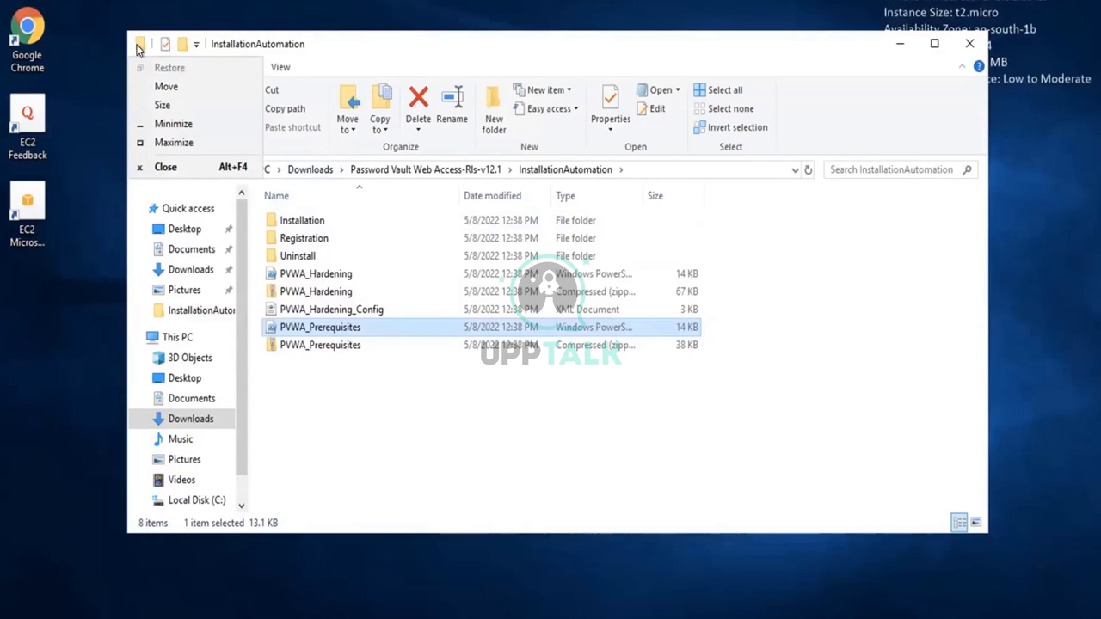
click(164, 44)
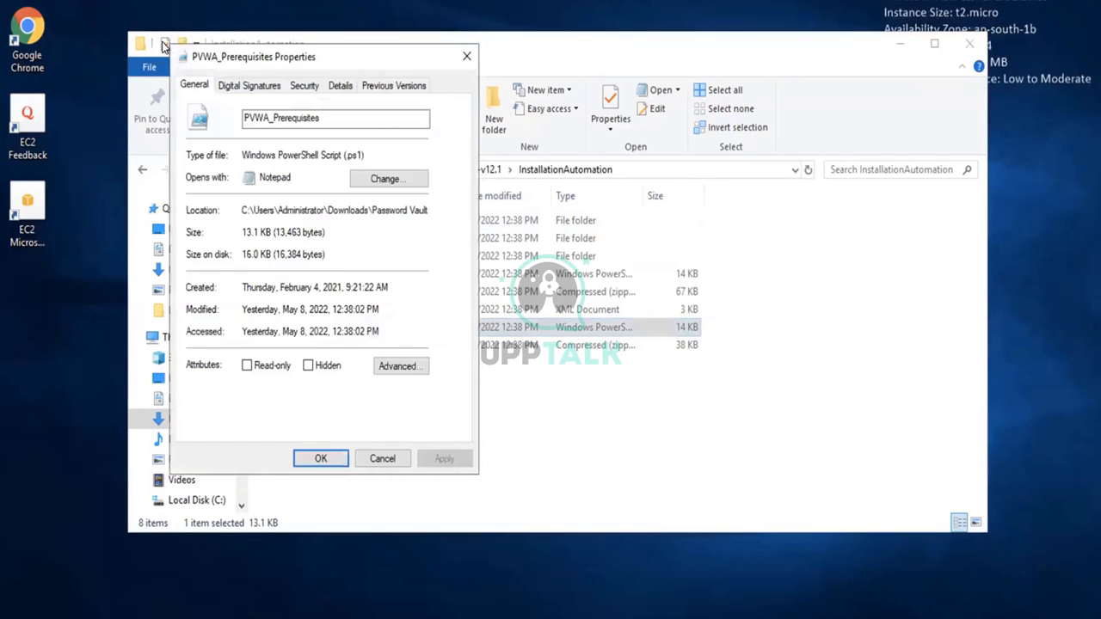
click(467, 57)
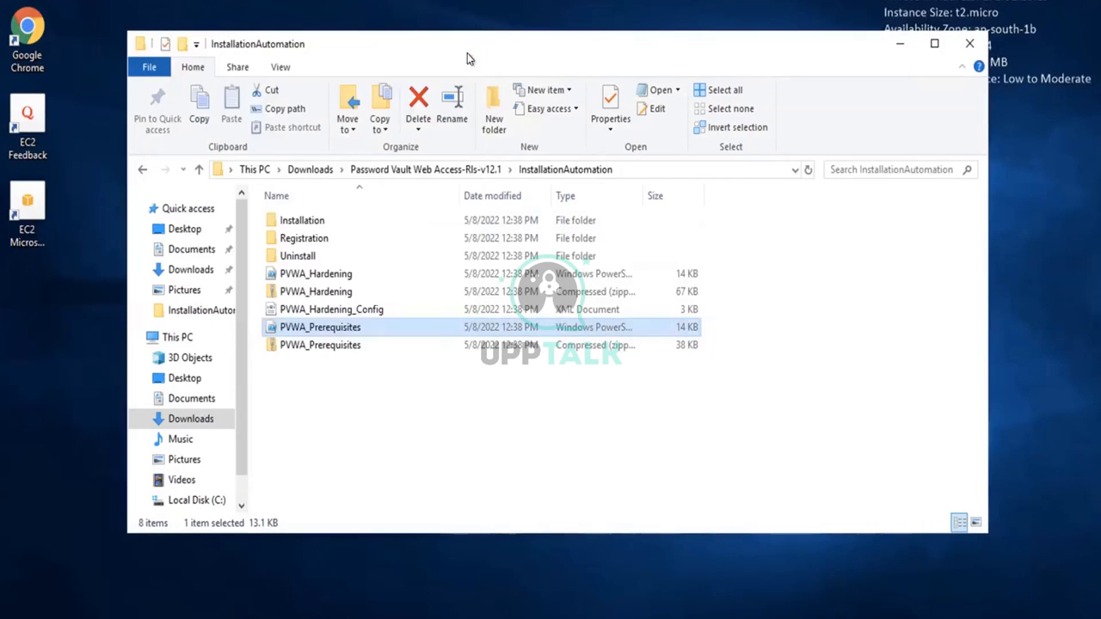
click(148, 69)
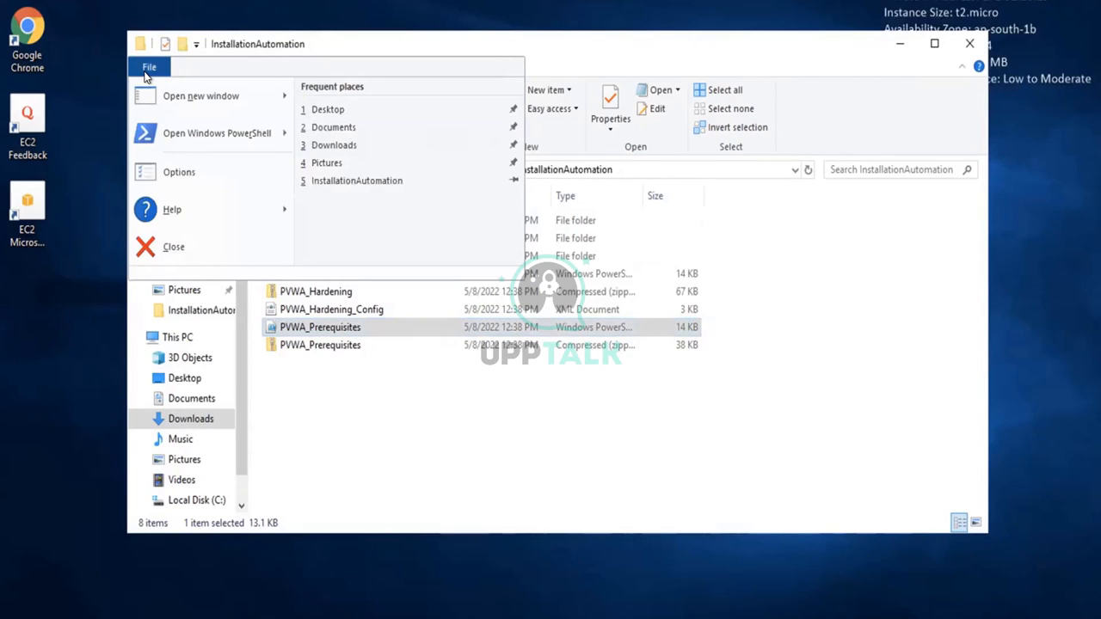
click(154, 123)
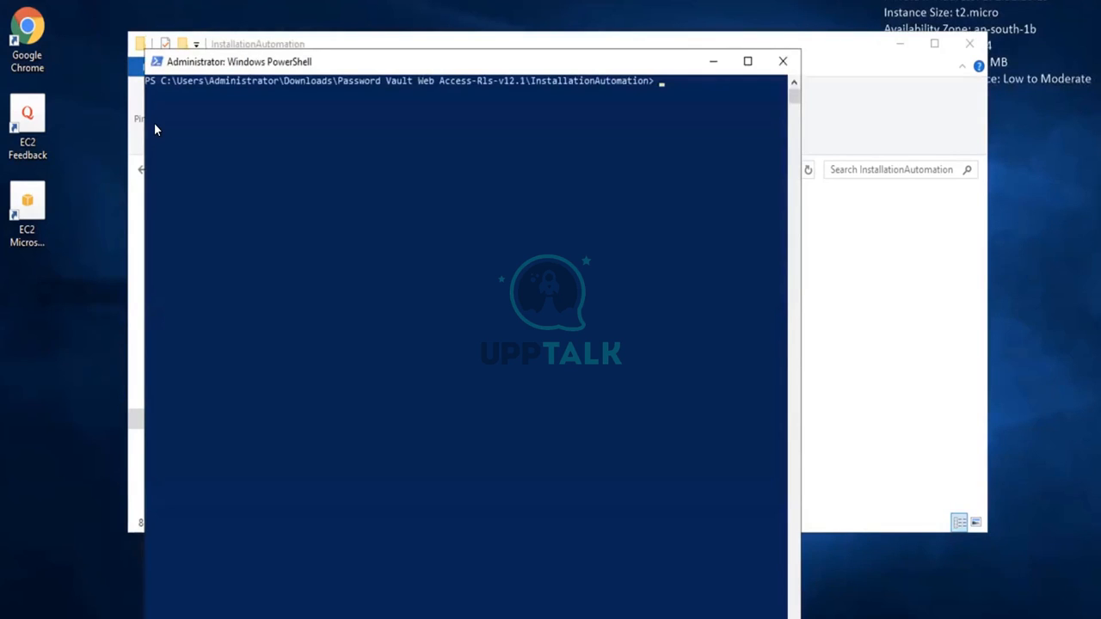
click(783, 61)
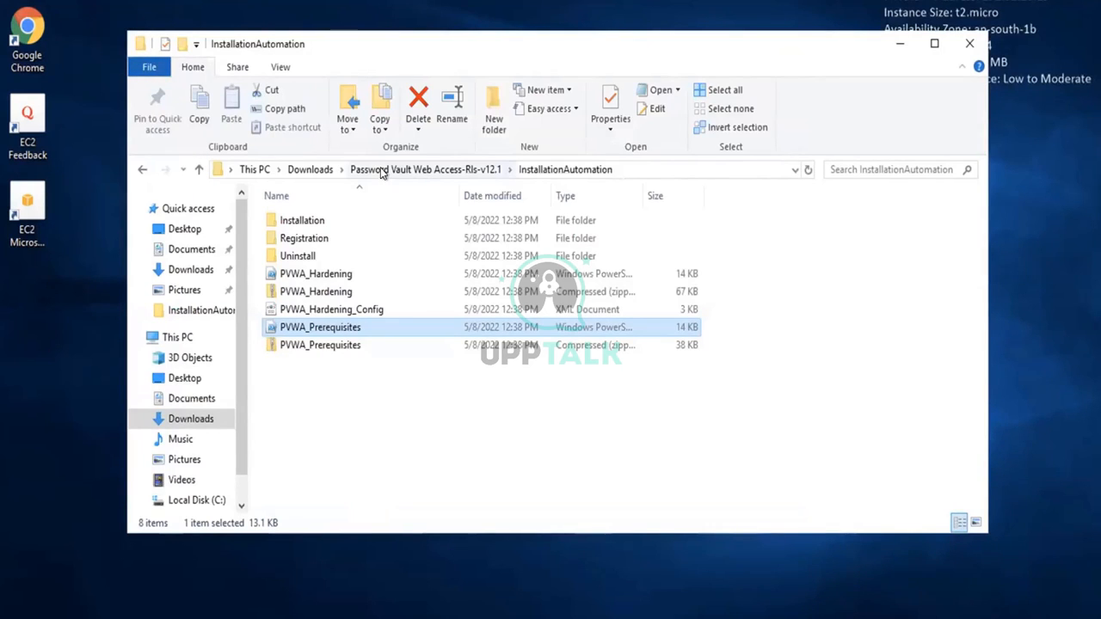
Open Windows PowerShell as administrator in the InstallationAutomation folder.
click(149, 68)
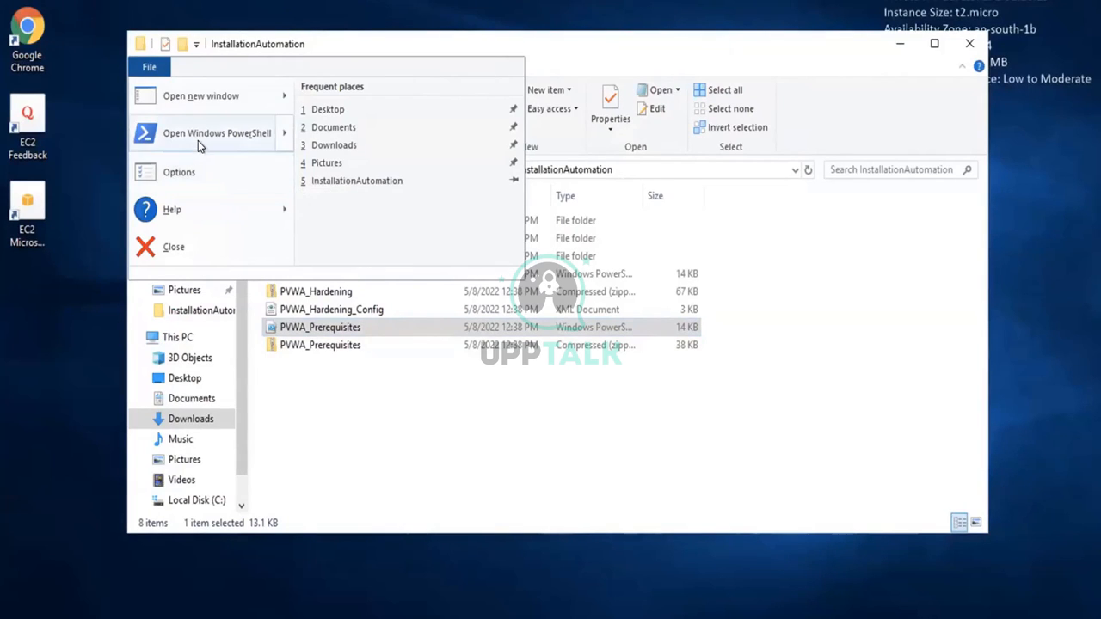
mouse_move(262, 133)
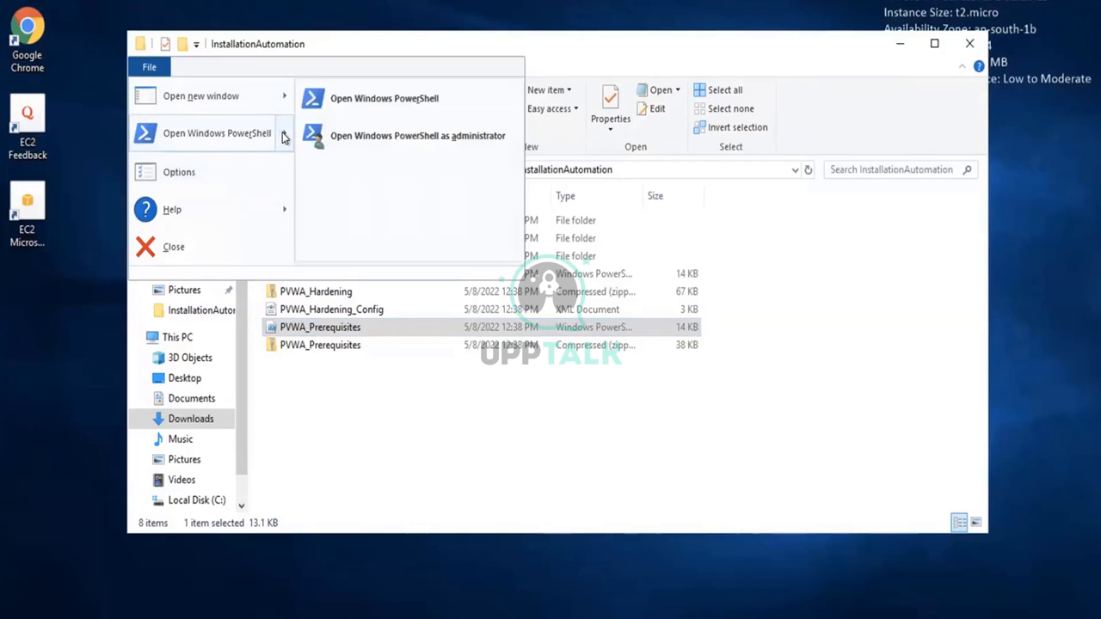
click(348, 135)
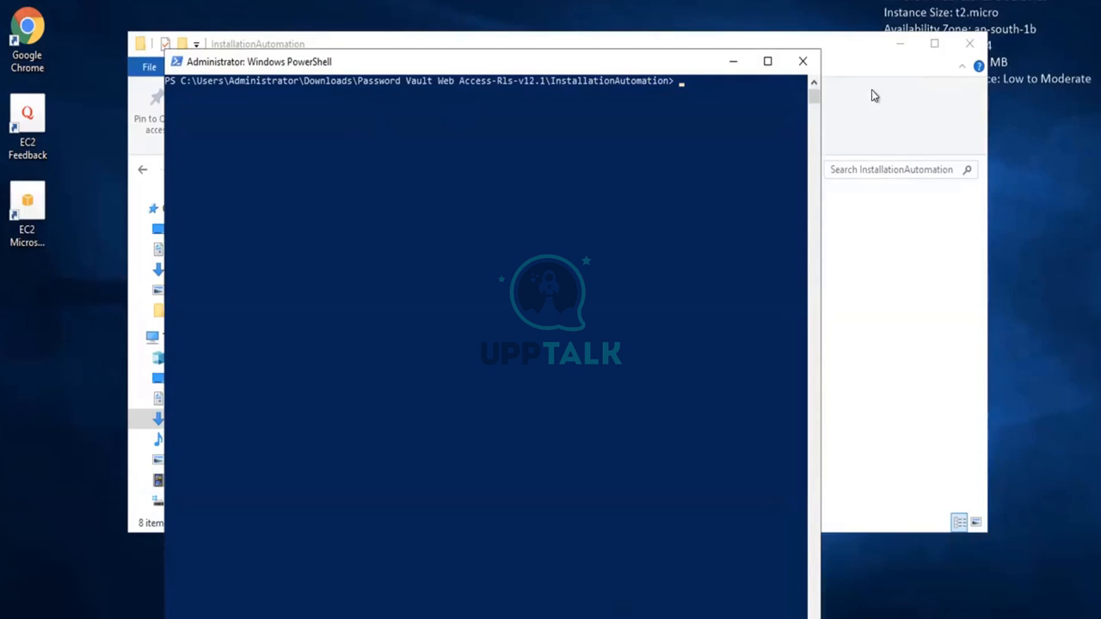
click(900, 106)
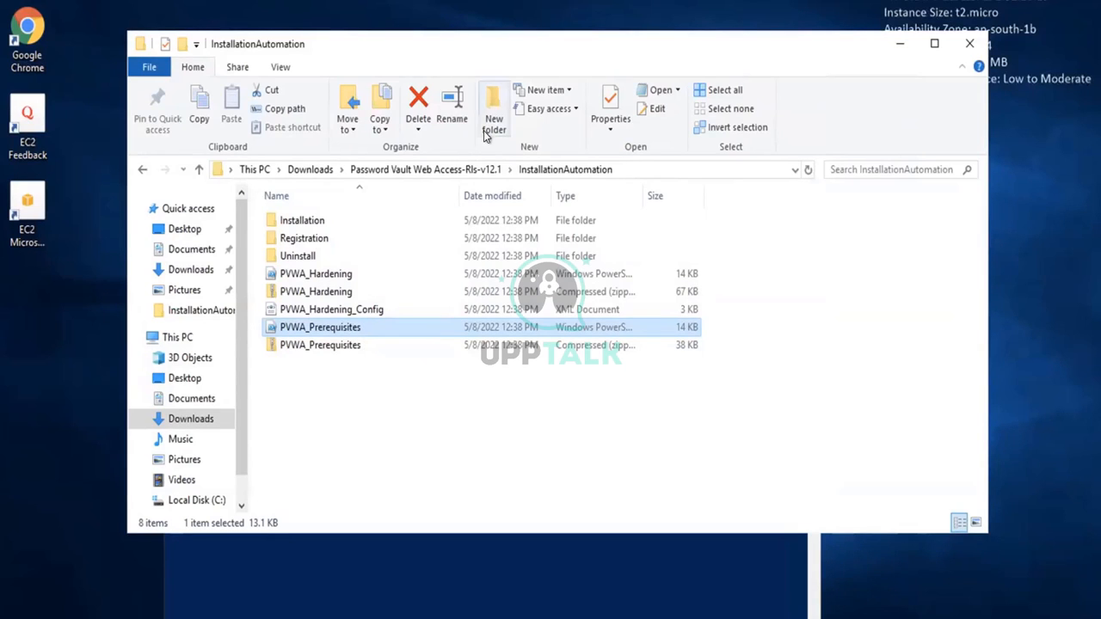
click(149, 67)
mouse_move(217, 133)
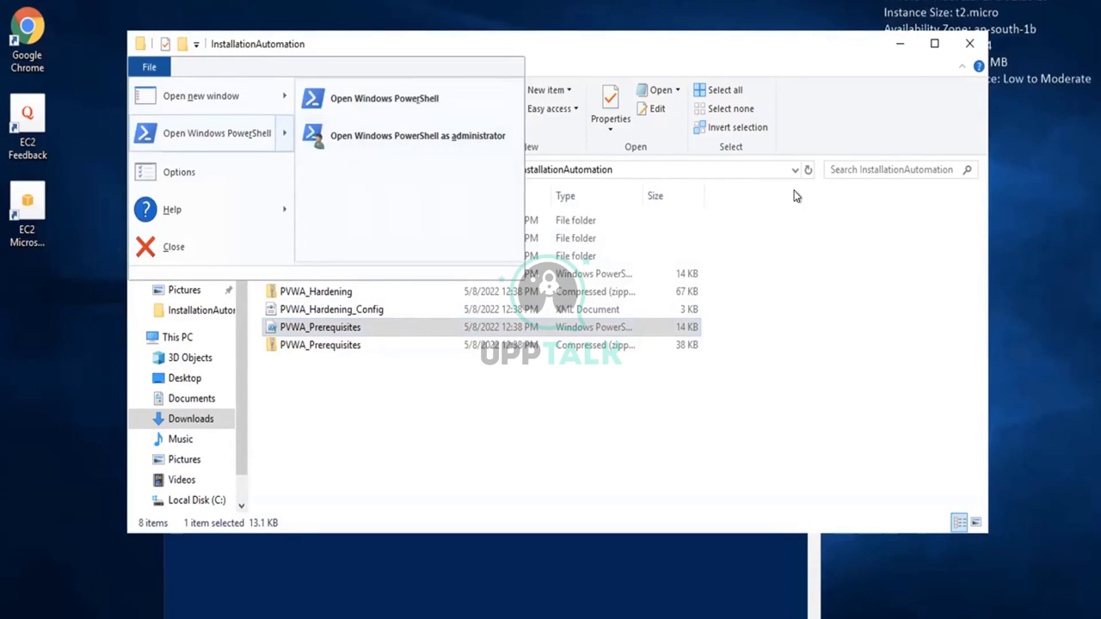
click(724, 223)
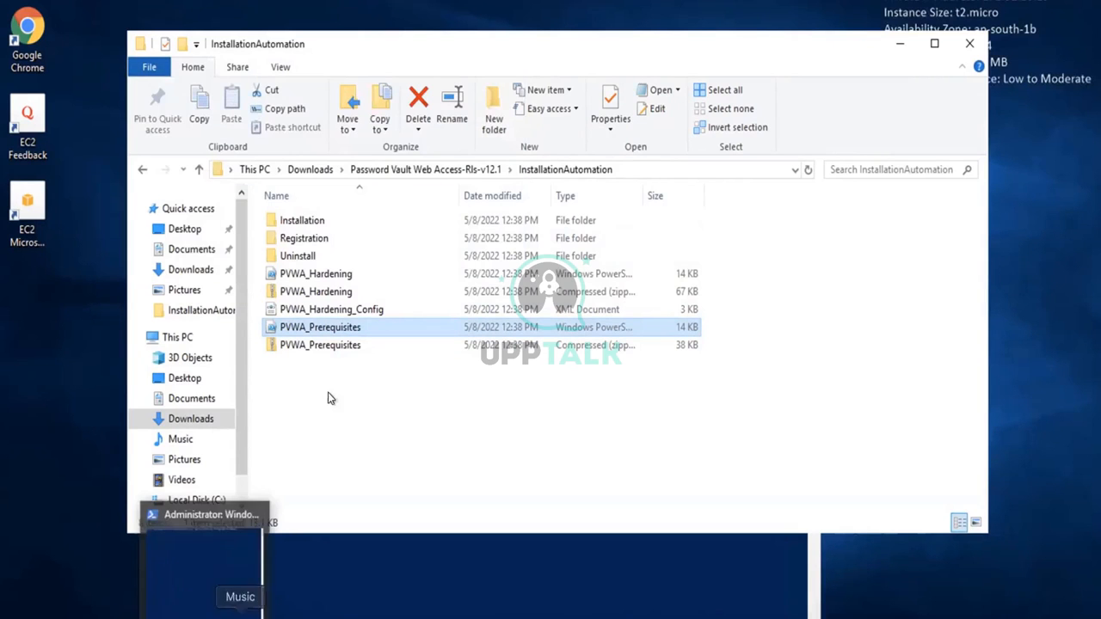
click(216, 597)
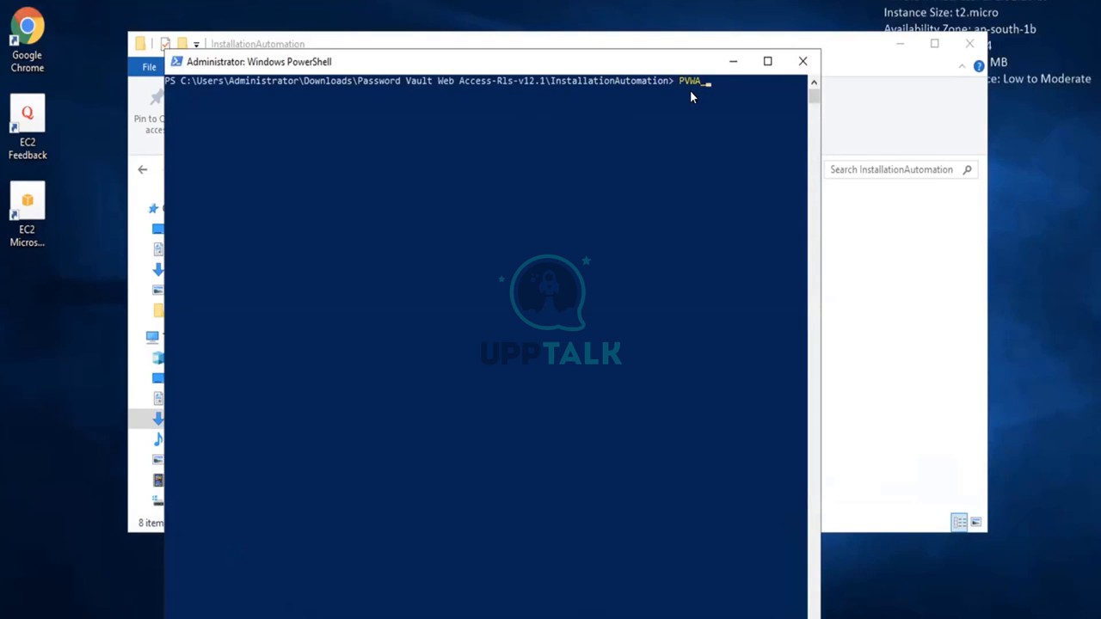
text(REQUISITES)
key(BackSpace)
key(BackSpace)
key(BackSpace)
key(BackSpace)
key(BackSpace)
key(BackSpace)
key(BackSpace)
key(BackSpace)
key(BackSpace)
key(BackSpace)
key(BackSpace)
click(934, 302)
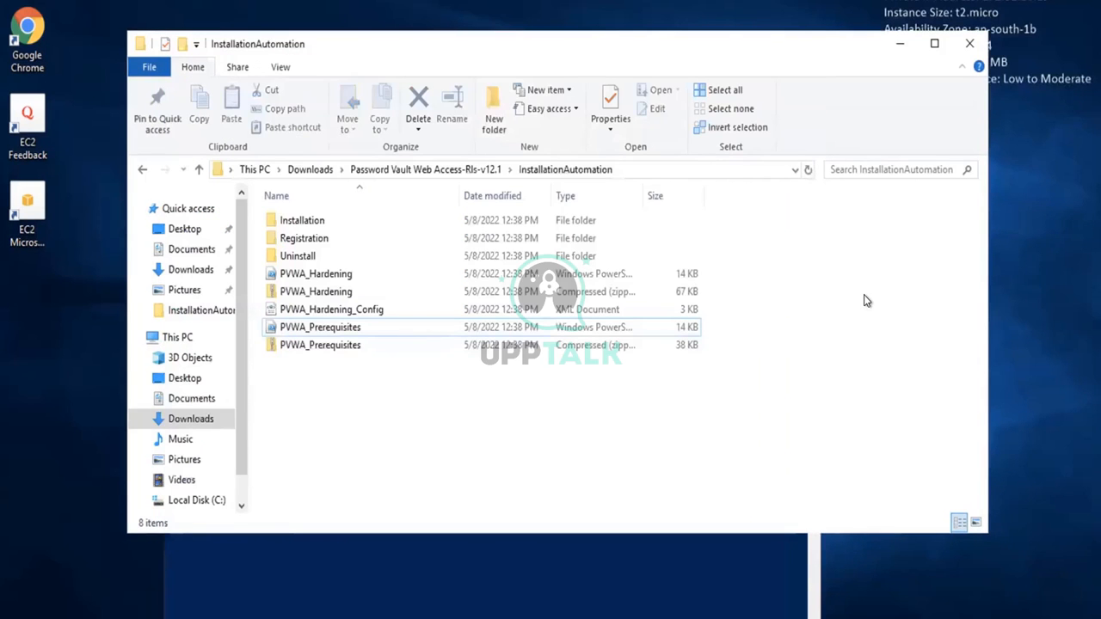
key(ctrl+Left)
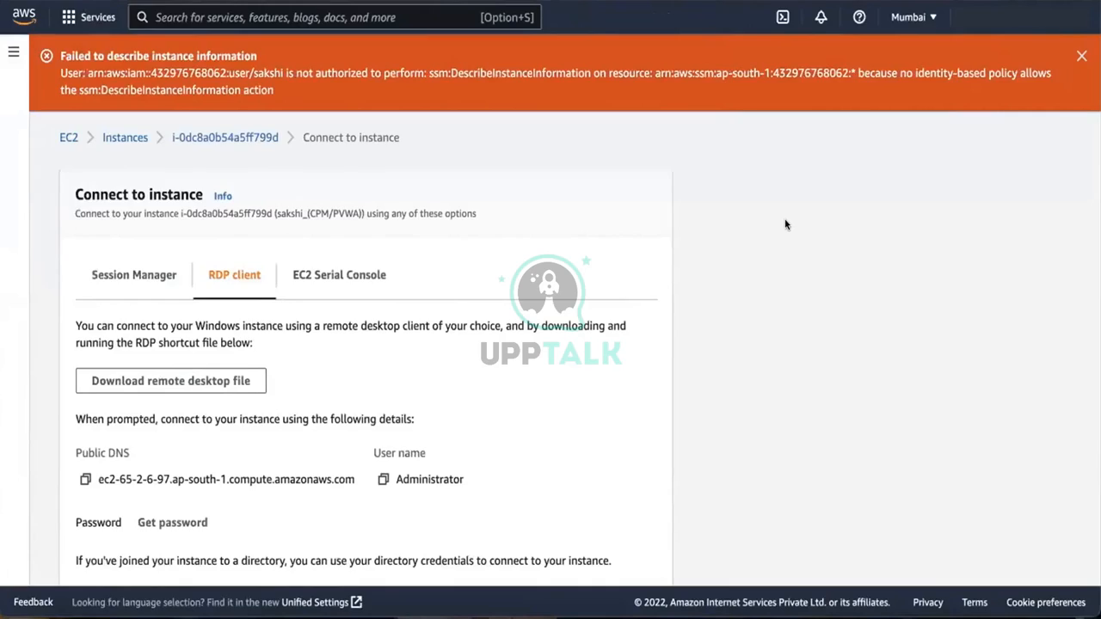
key(ctrl+Right)
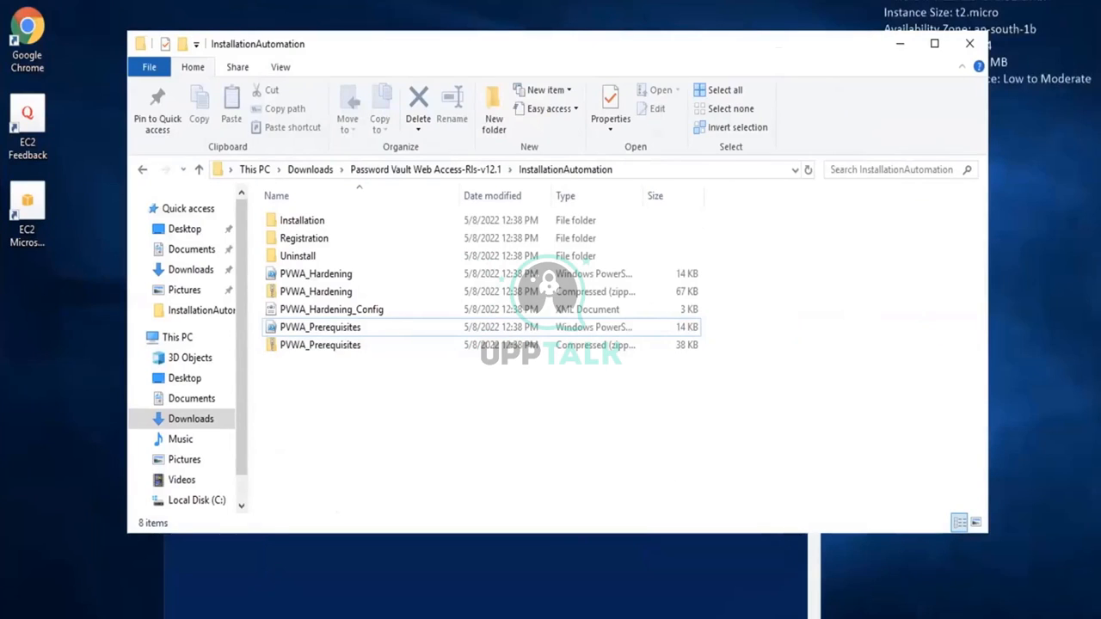
click(261, 600)
Complete the script name at the PowerShell prompt as PVWA_Prerequisites.ps1.
text(P)
text(re)
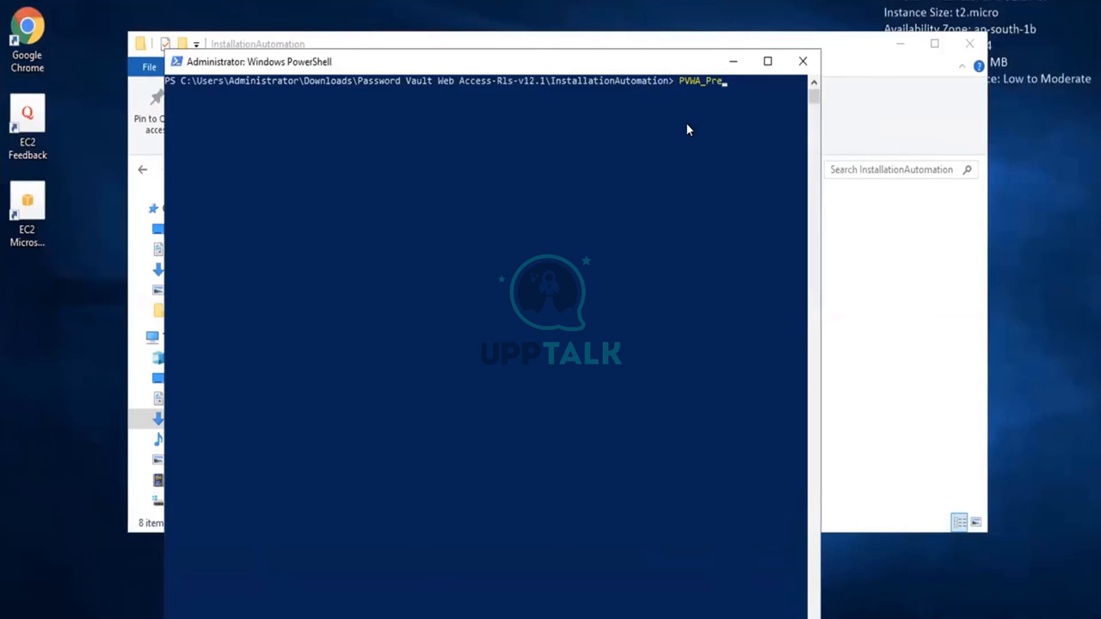
text(requisite)
text(.)
key(BackSpace)
text(s.ps1)
Prefix the script name on the command line with .\ so it reads .\PVWA_Prerequisites.ps1.
key(Left)
key(Left)
key(Left)
key(Left)
key(Left)
key(Left)
key(Left)
key(Left)
key(Left)
key(Left)
key(Left)
key(Left)
key(Left)
key(Left)
key(Left)
key(Left)
key(Left)
key(Left)
key(Left)
key(Left)
key(Left)
key(Left)
text(.)
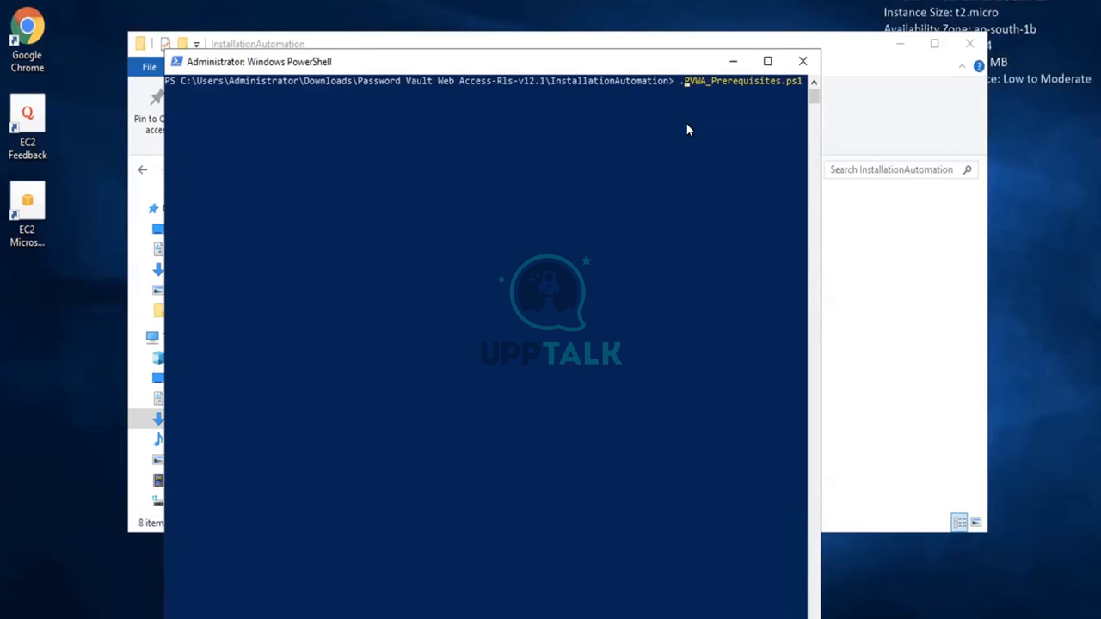
text(/)
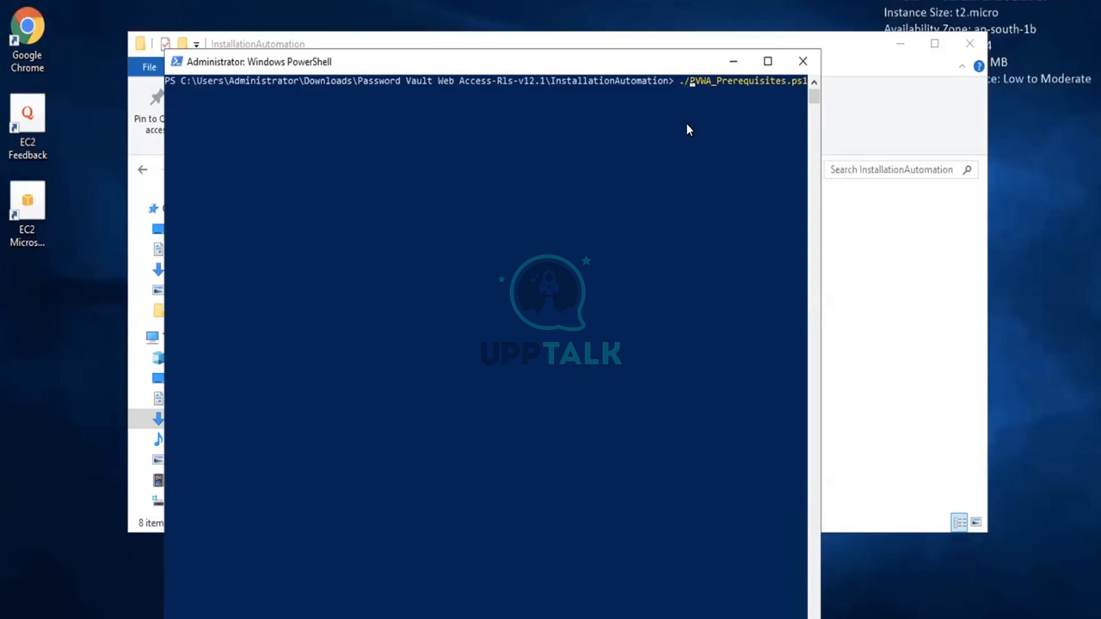
key(BackSpace)
text(\)
Run the .\PVWA_Prerequisites.ps1 script in PowerShell.
key(Right)
key(Right)
key(Right)
key(Right)
key(Right)
key(Right)
key(Right)
key(Right)
key(Right)
key(Right)
key(Right)
key(Right)
key(Right)
key(Right)
key(Right)
key(Right)
key(Right)
key(Right)
key(Right)
key(Right)
key(Right)
key(Right)
key(Return)
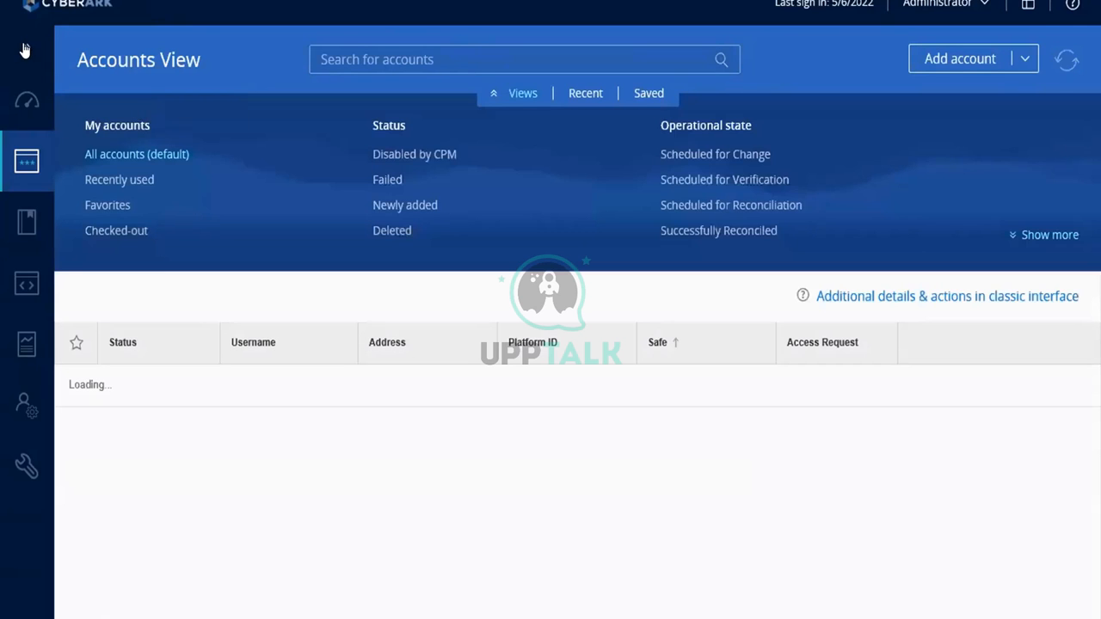
In the CyberArk web portal, check System Health and view the connection details of the Web Portal app user instances.
mouse_move(27, 98)
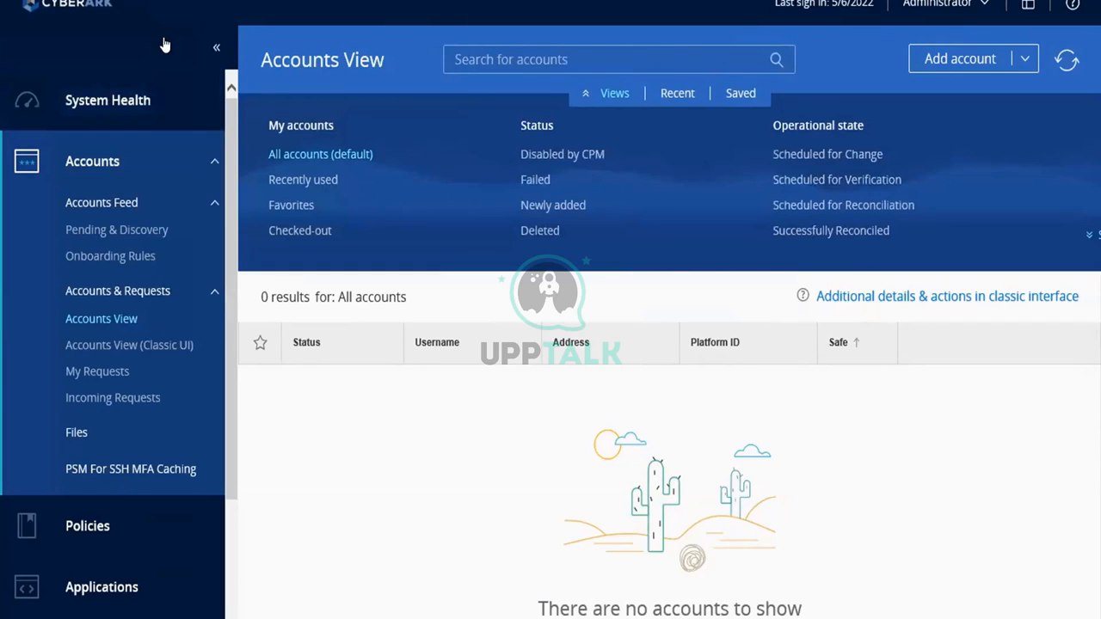
click(123, 101)
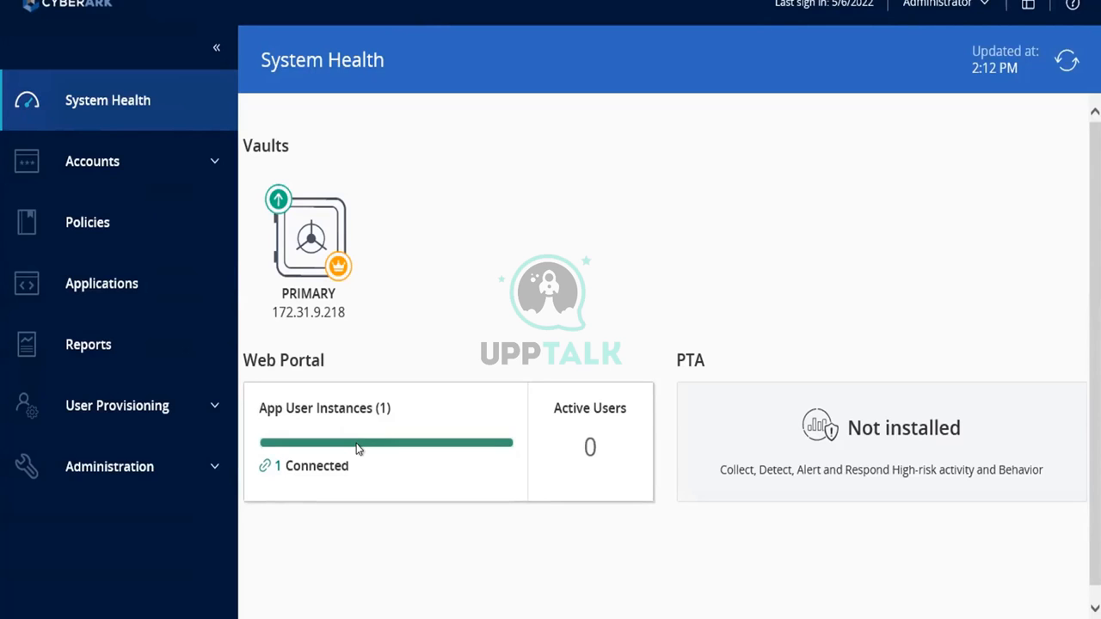
click(357, 449)
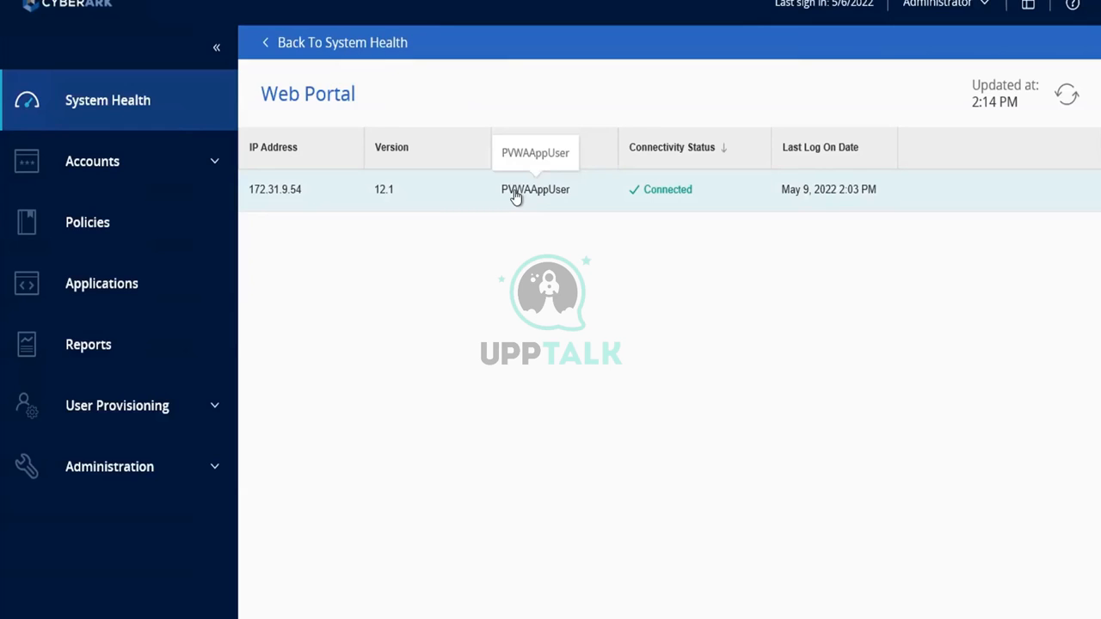
Go to the Accounts View, collapse the navigation sidebar and show the full list of available account views.
click(131, 160)
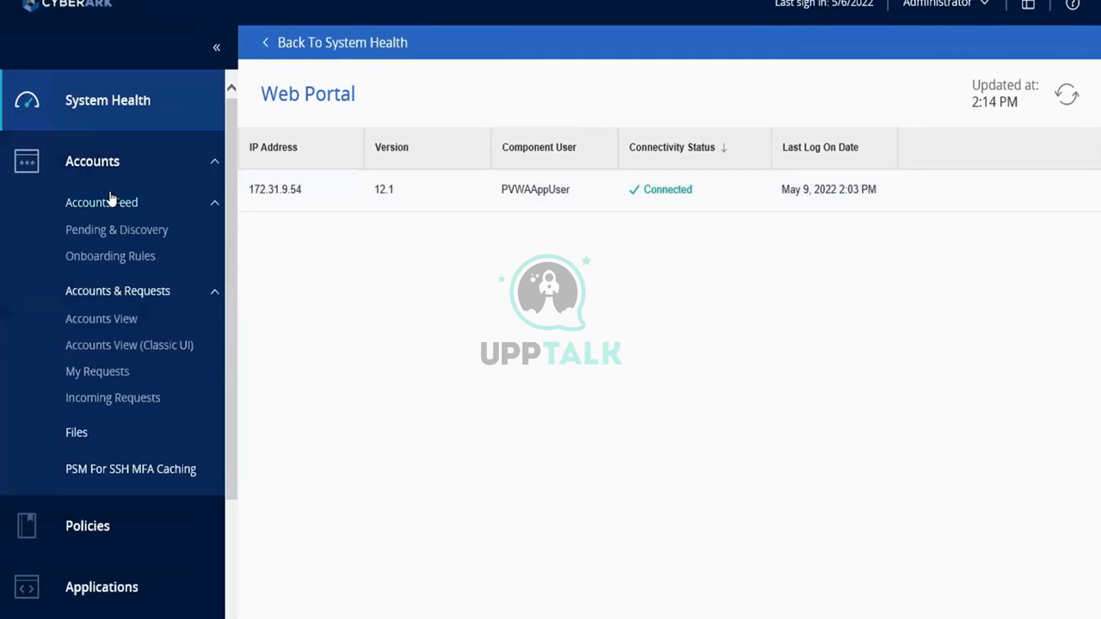
click(73, 166)
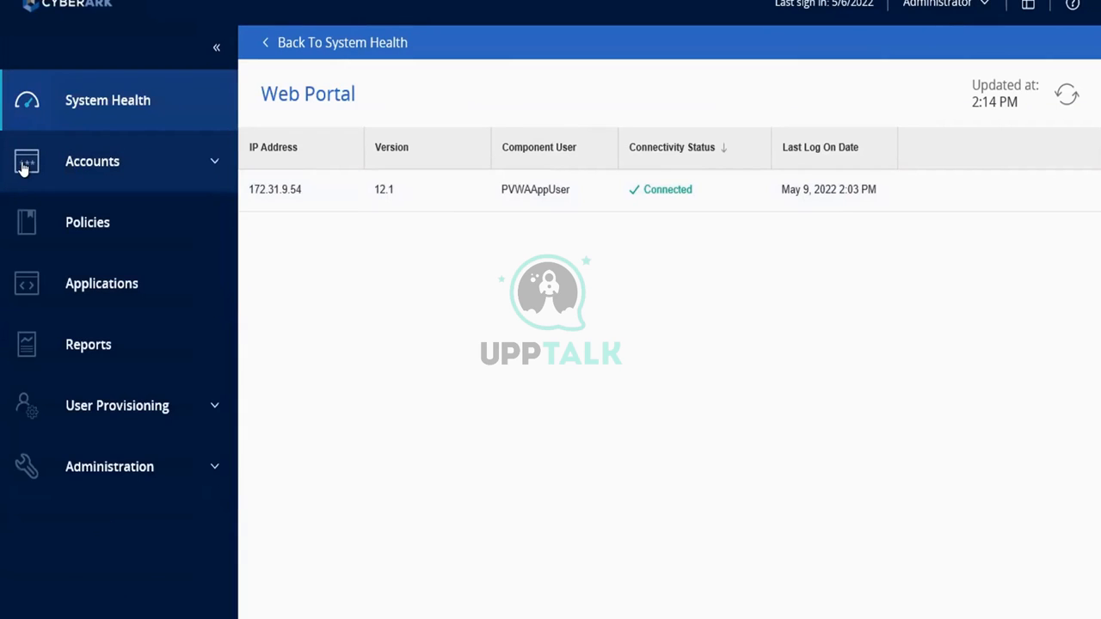
click(73, 166)
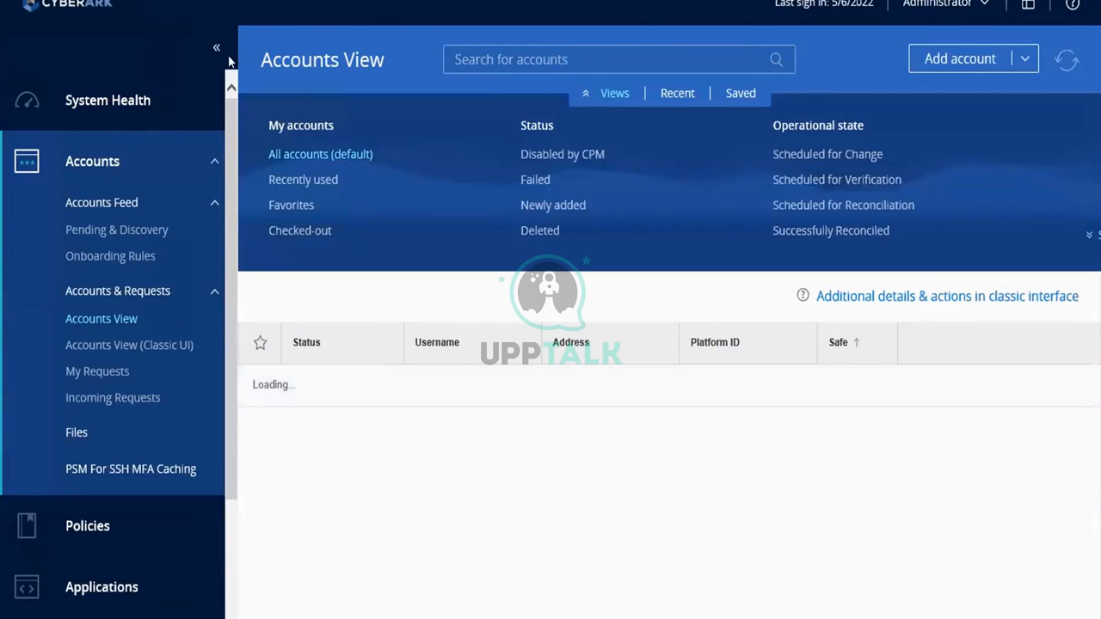
click(216, 47)
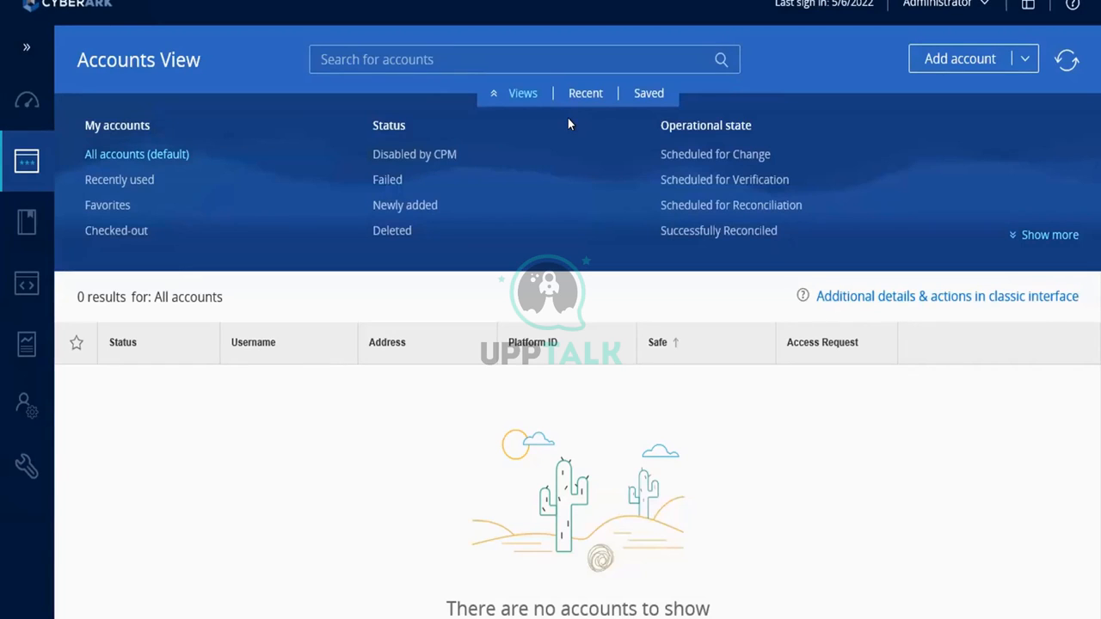
click(1029, 245)
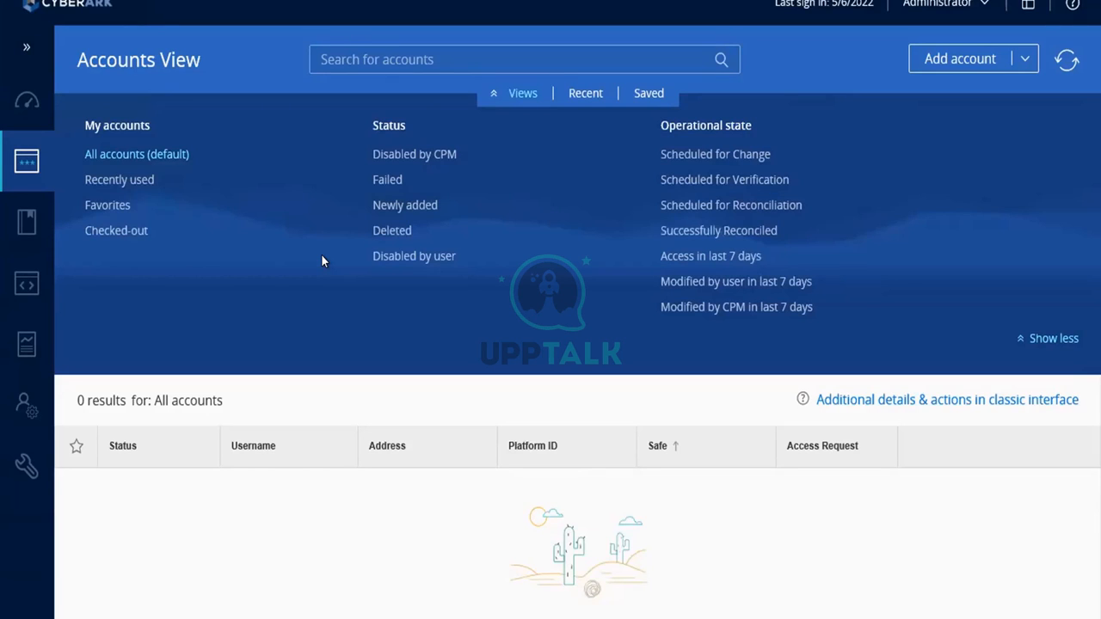
Open the Master Policy under Policies and expand its Password Management and Session Management rules for viewing.
click(24, 224)
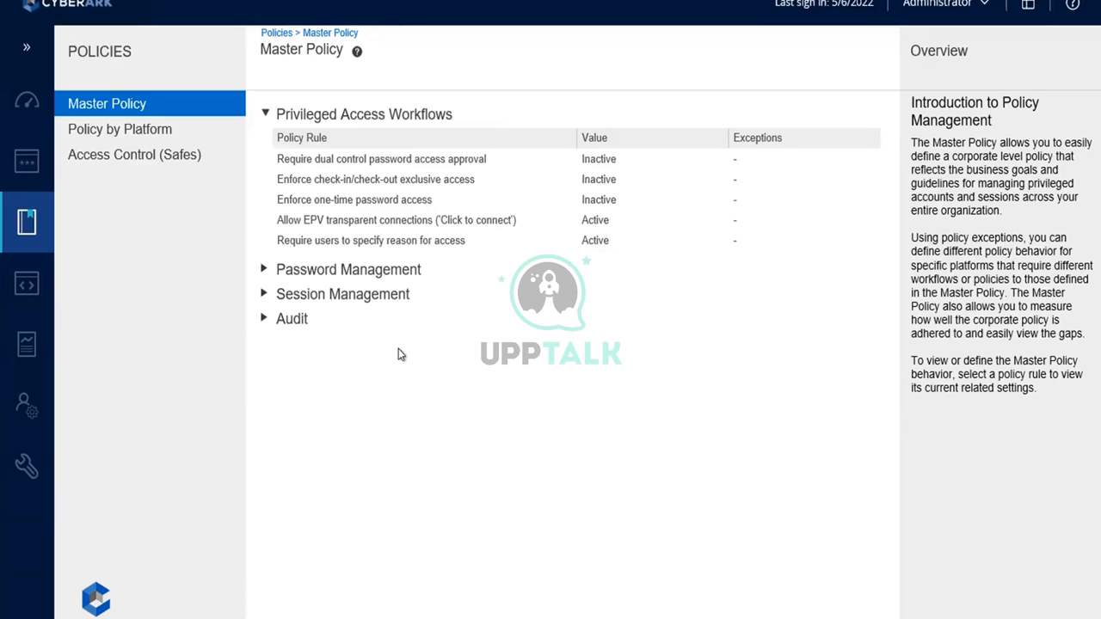
click(100, 136)
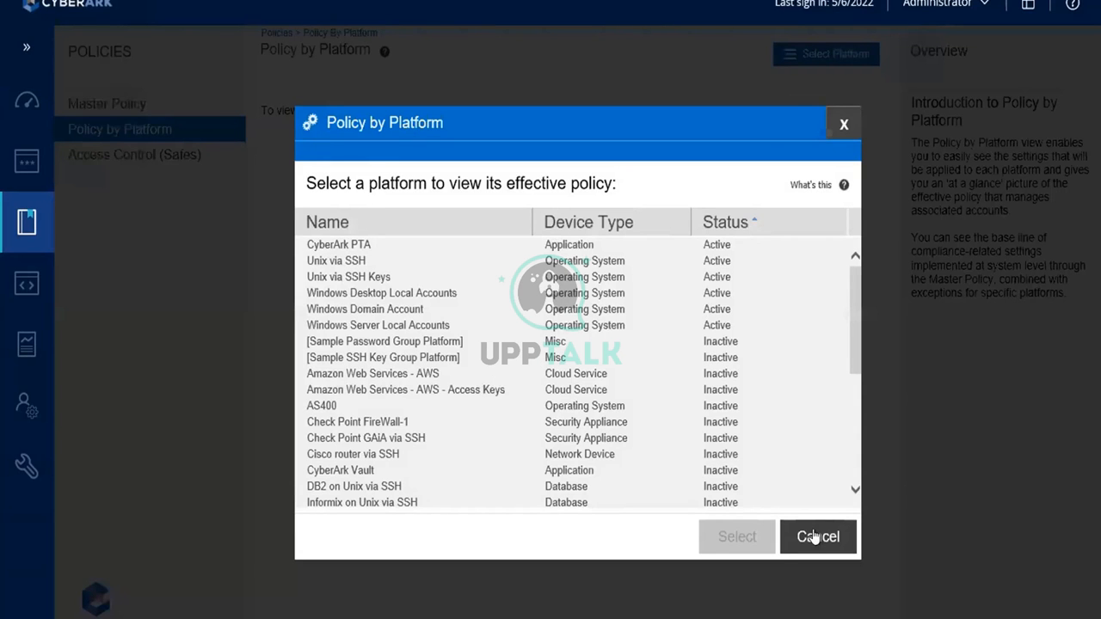
click(813, 537)
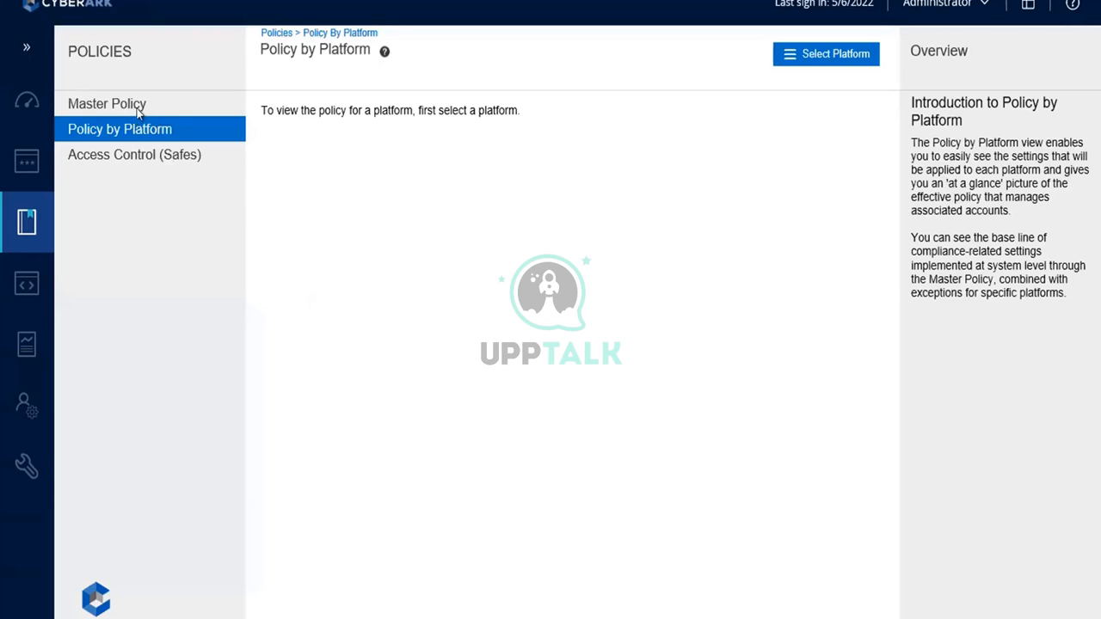
click(135, 114)
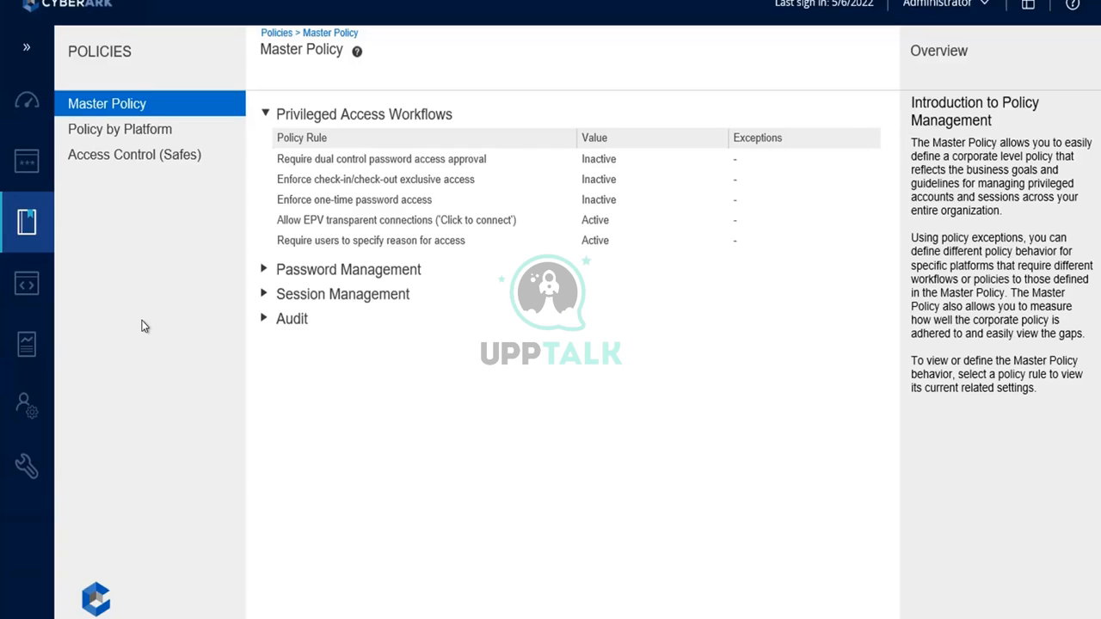
click(260, 269)
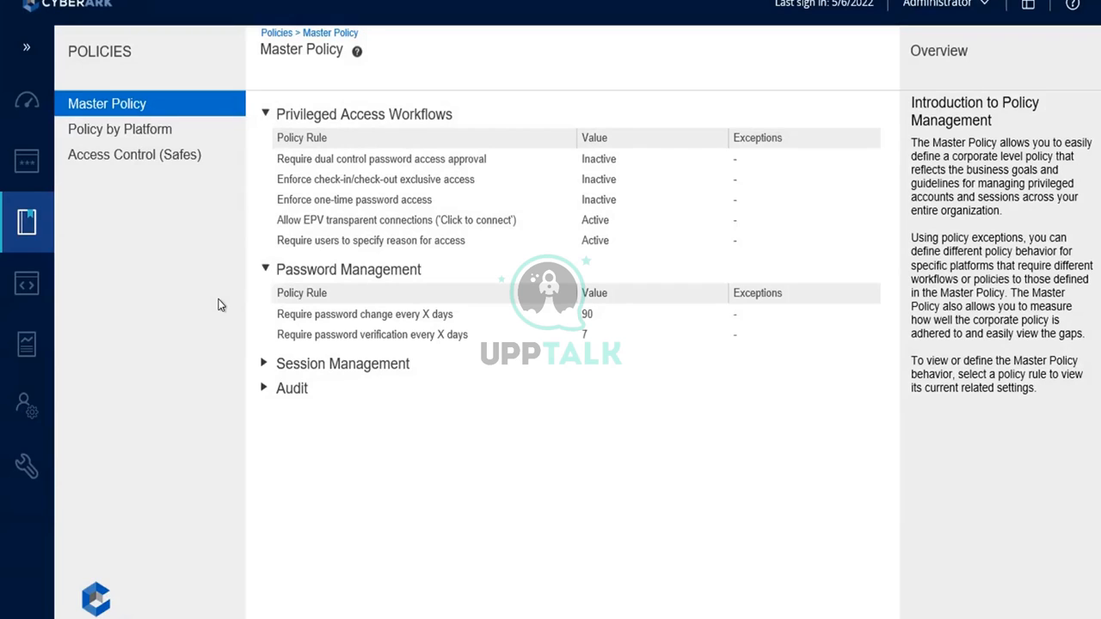
click(263, 363)
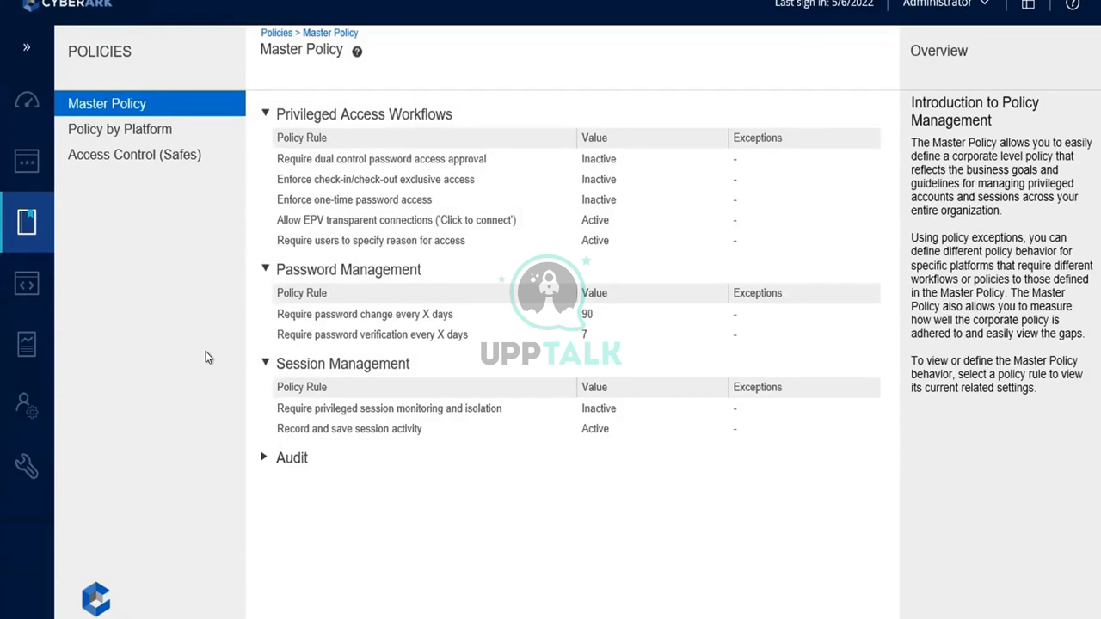
Look through the Policy by Platform list, checking the Vault instance's type in the AWS EC2 console, and cancel the platform selection.
click(125, 132)
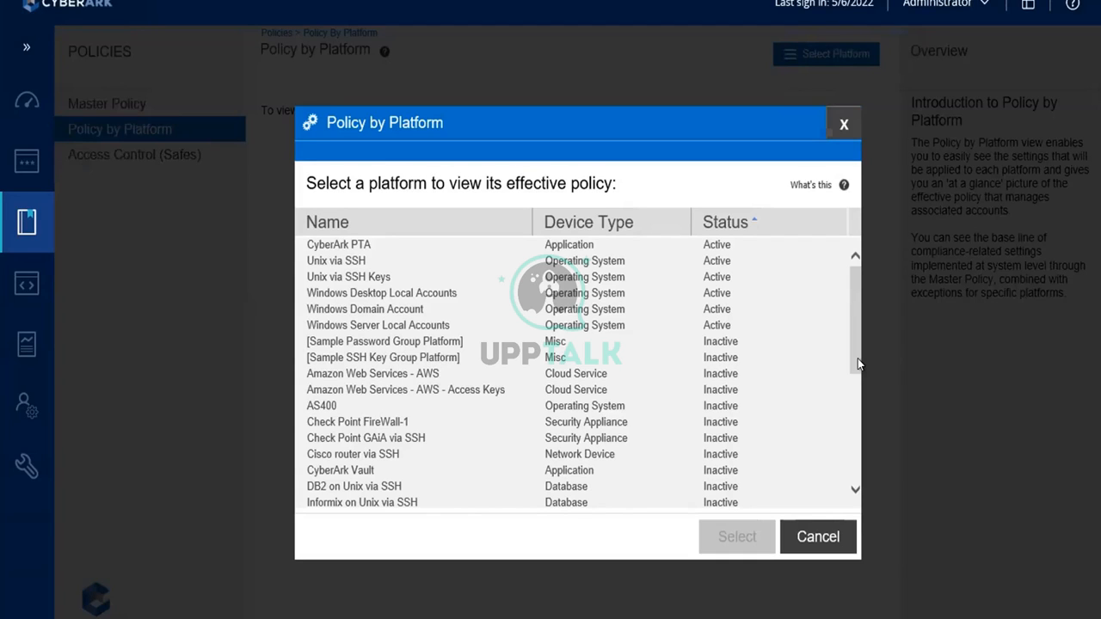
drag(854, 362, 856, 471)
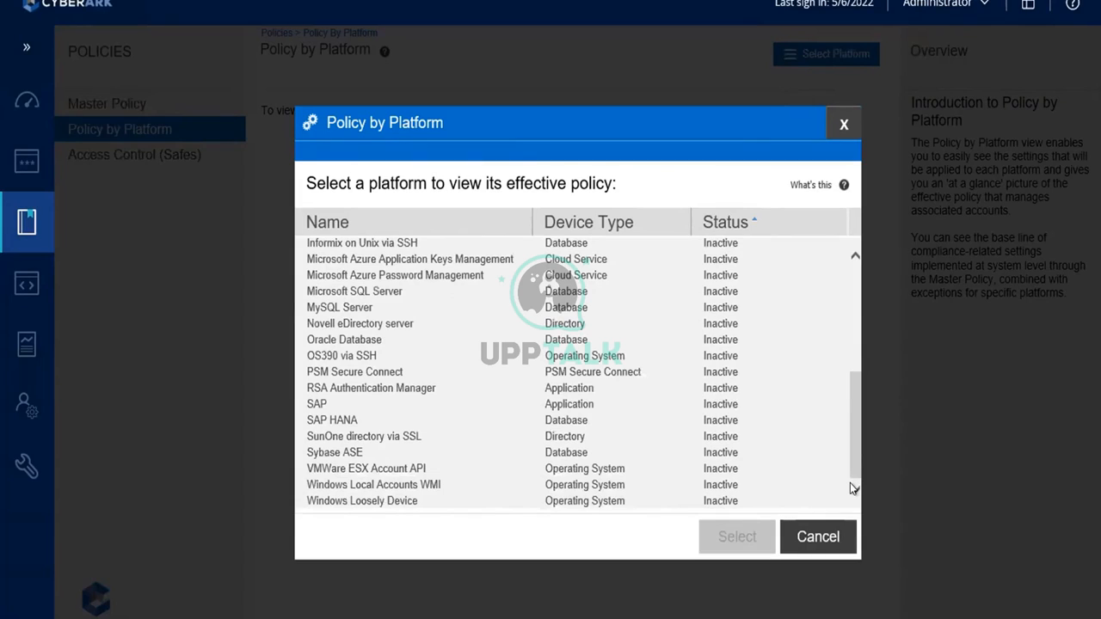
right_click(850, 483)
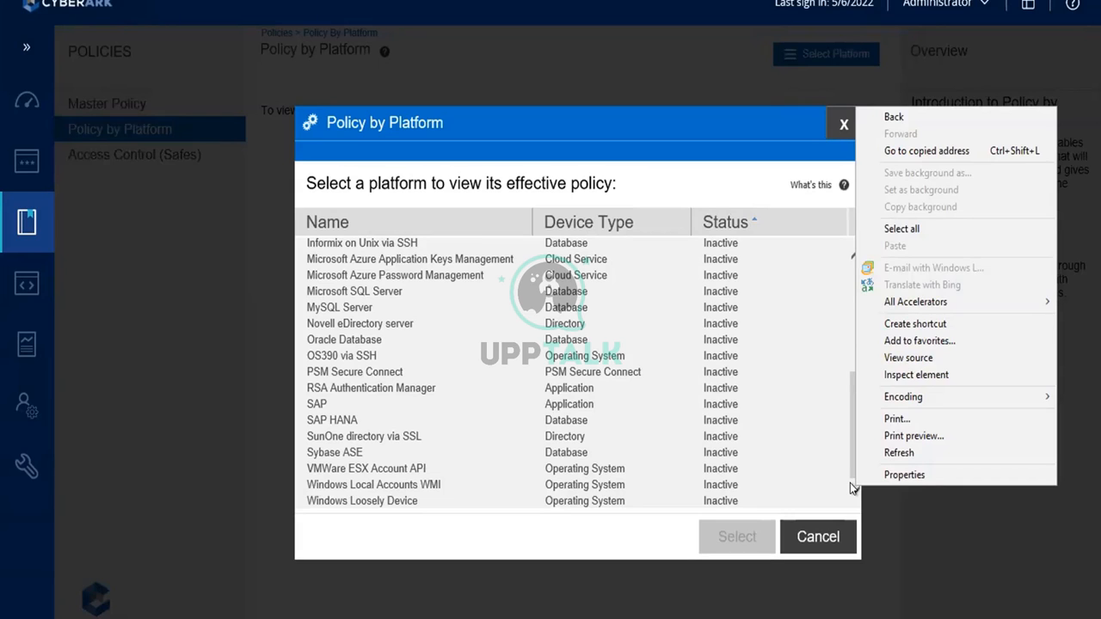
click(781, 404)
click(781, 404)
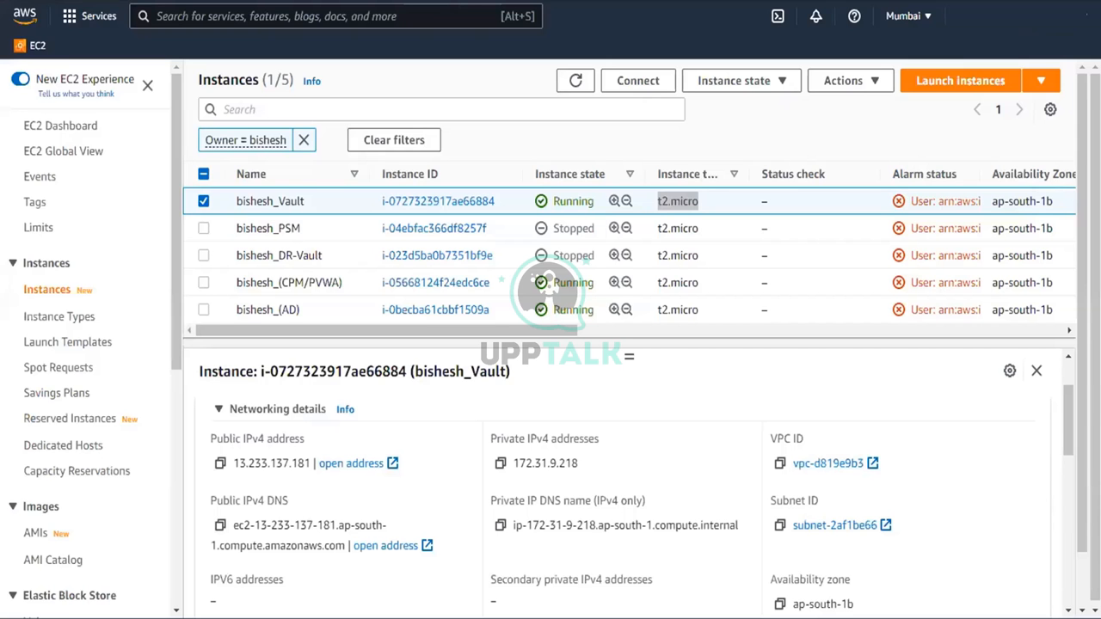
double_click(678, 201)
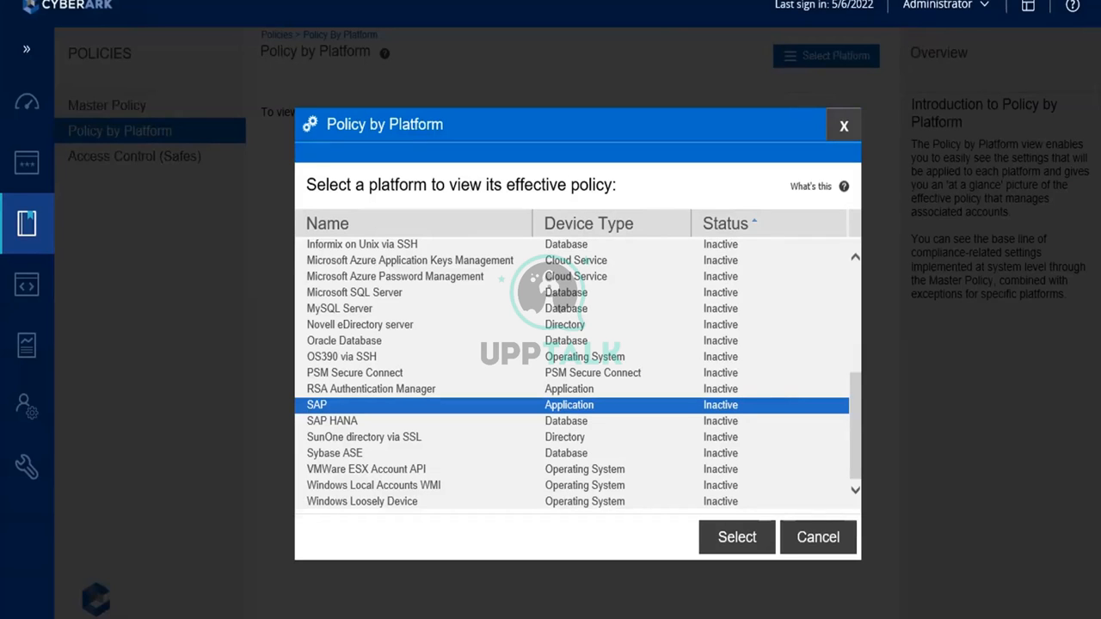
click(807, 542)
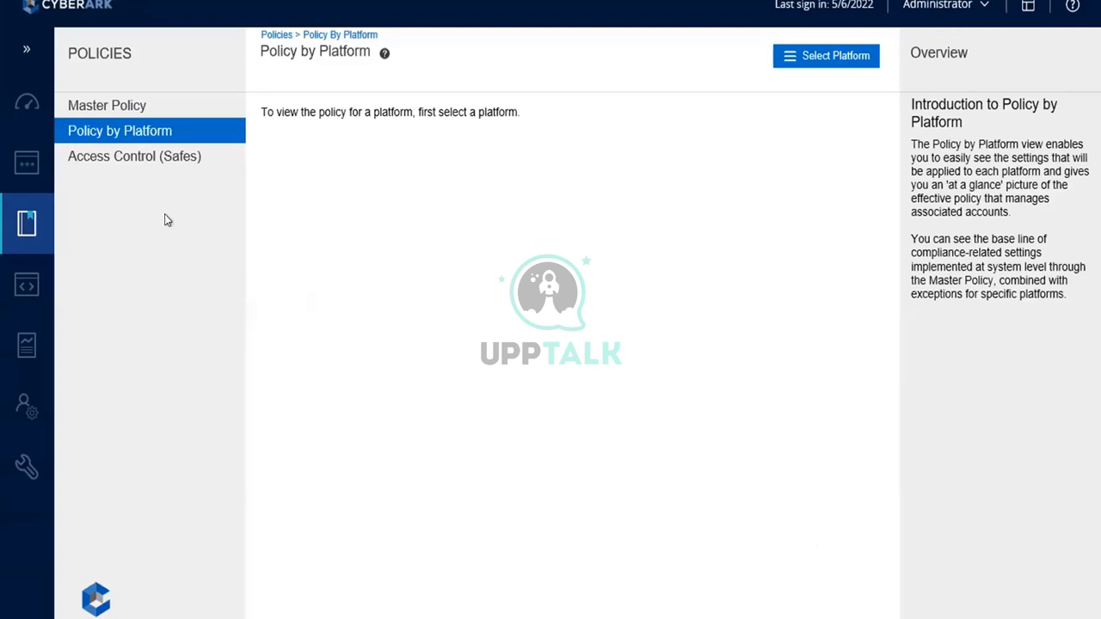
Start adding a safe under Access Control (Safes) and name it DOMAIN_ADMINS.
click(118, 161)
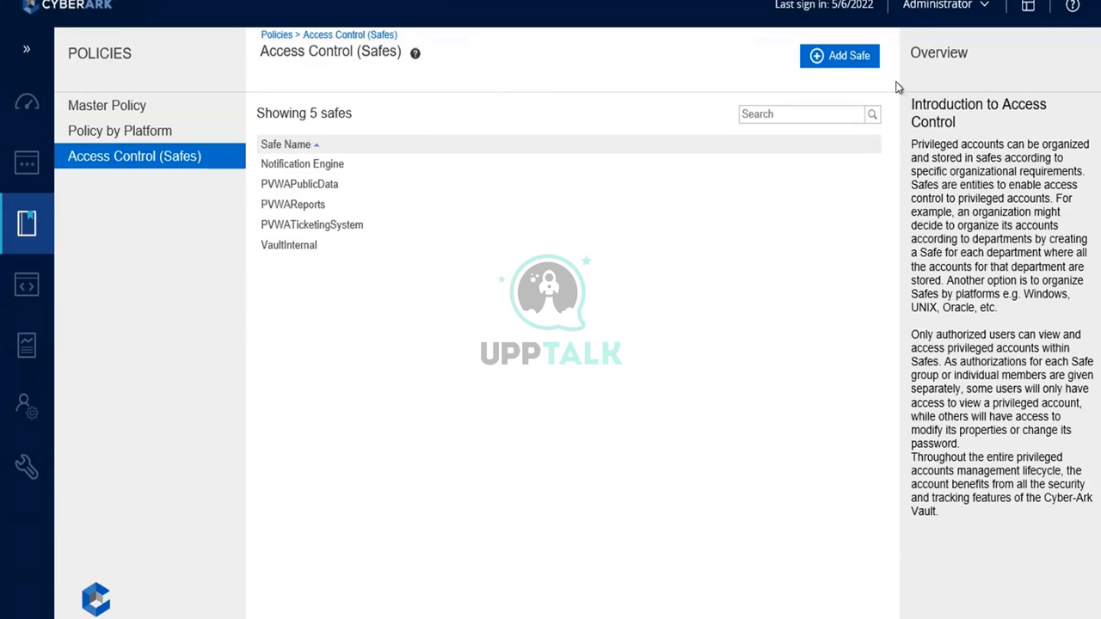
click(817, 59)
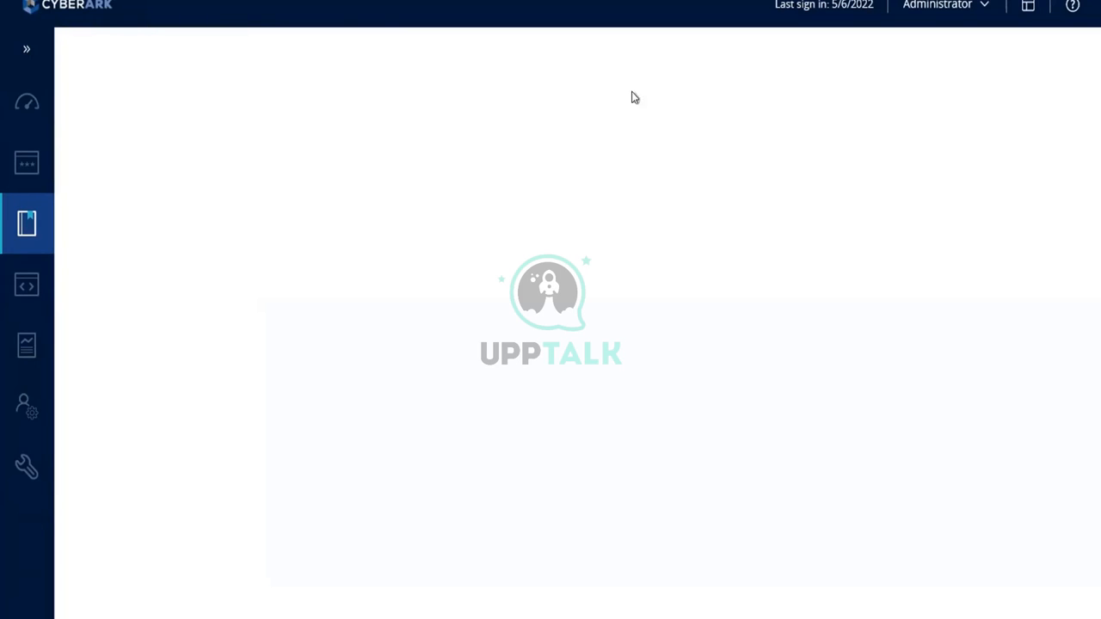
click(215, 91)
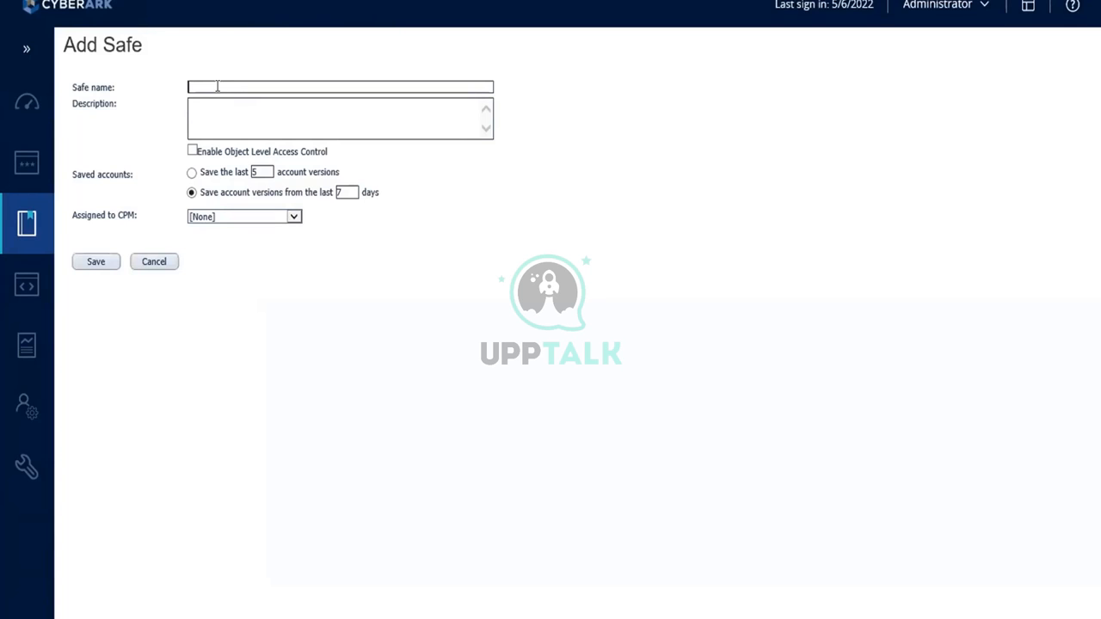
text(DOMAIN_ADMIN)
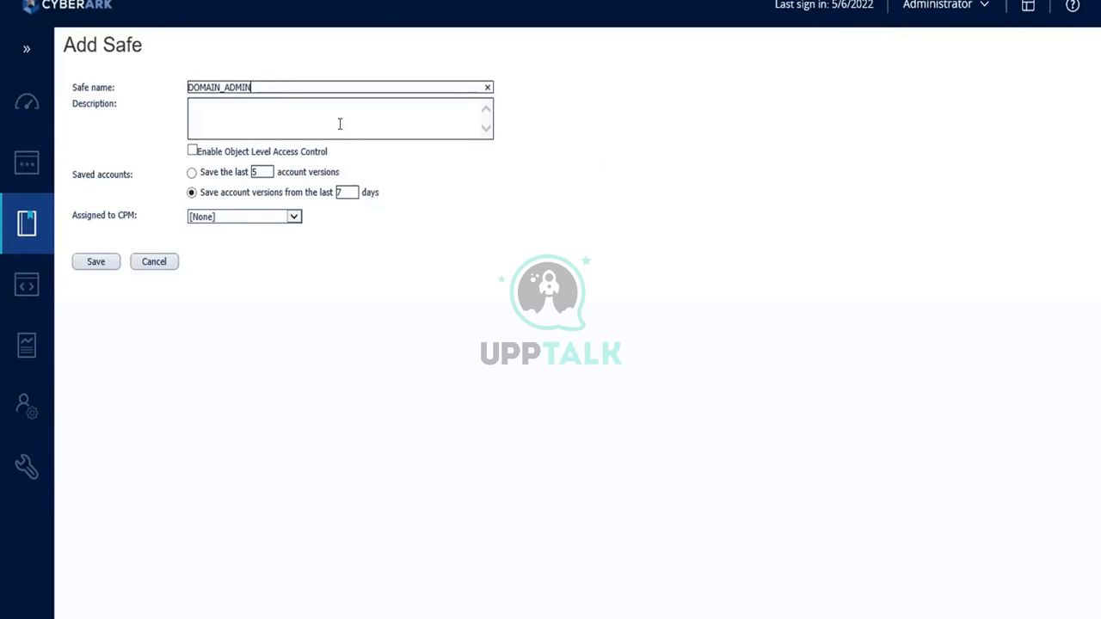
text(S)
Enter "Safe to store domain admin accounts" as the new safe's description.
click(340, 124)
text(Safe to store doain)
key(BackSpace)
key(BackSpace)
key(BackSpace)
key(BackSpace)
text(main admin a)
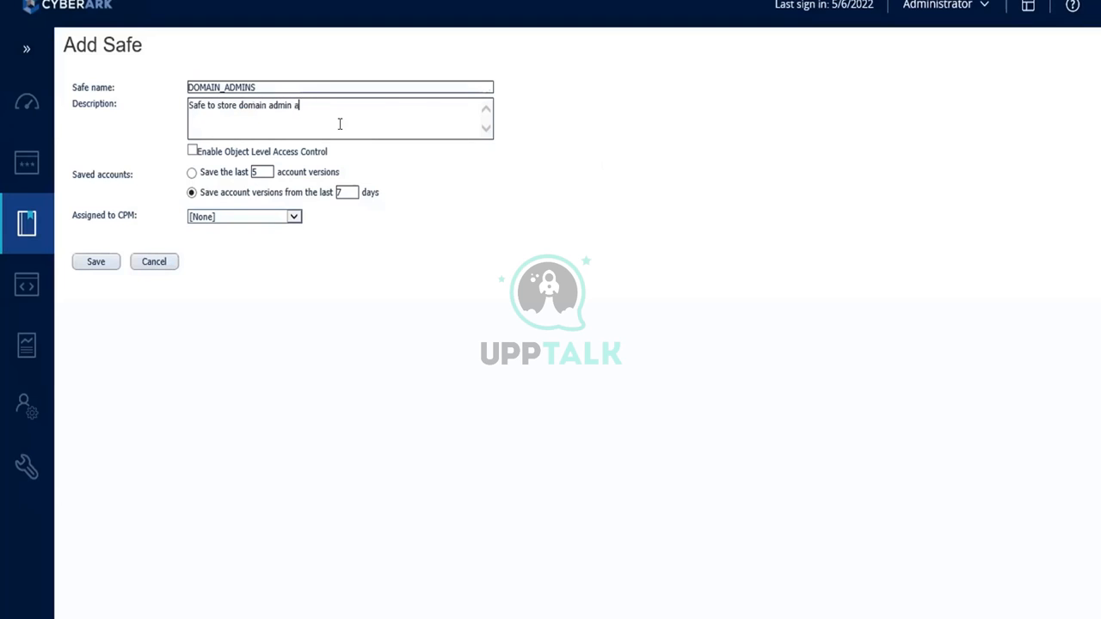
text(ccounts)
key(XF86MonBrightnessDown)
key(XF86MonBrightnessDown)
key(XF86MonBrightnessDown)
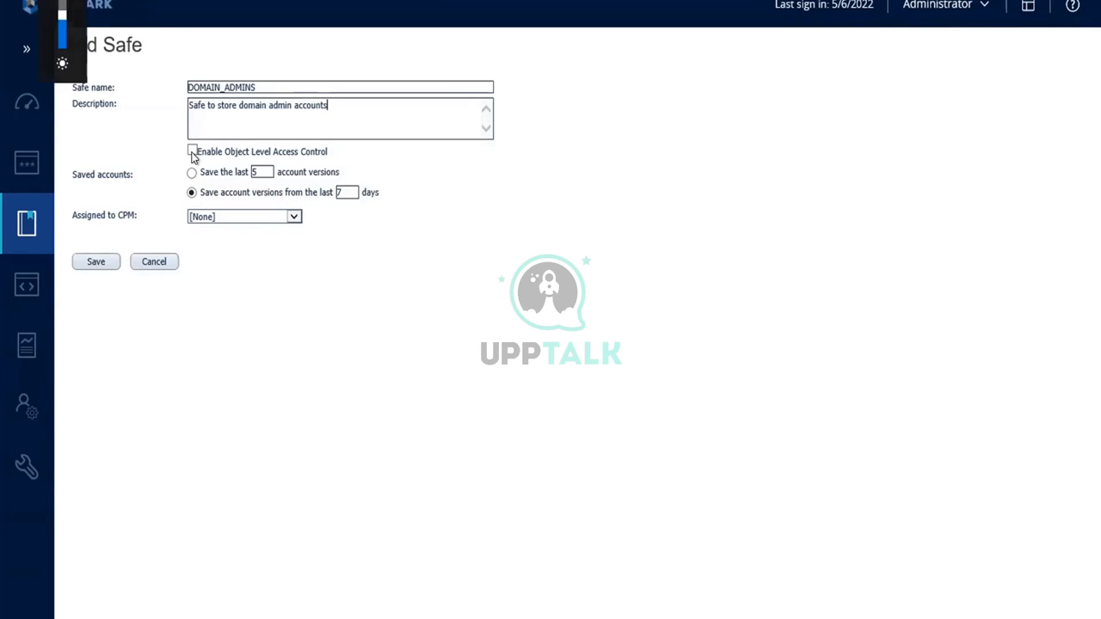
key(XF86MonBrightnessUp)
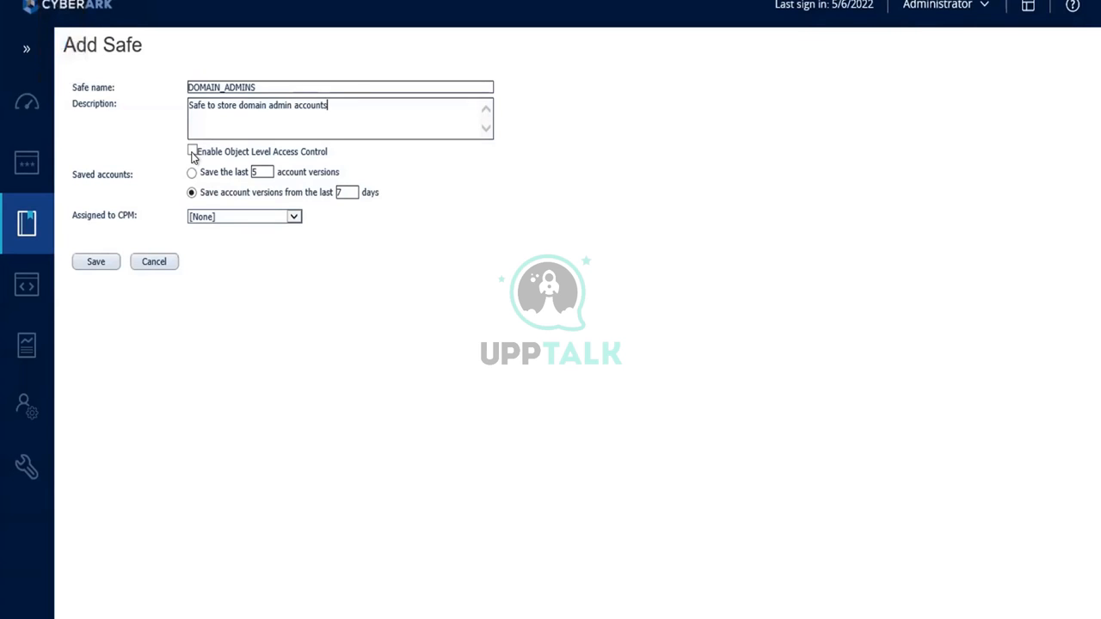
Enable Object Level Access Control for the new safe and check the available CPM assignments.
click(192, 152)
click(222, 225)
click(222, 225)
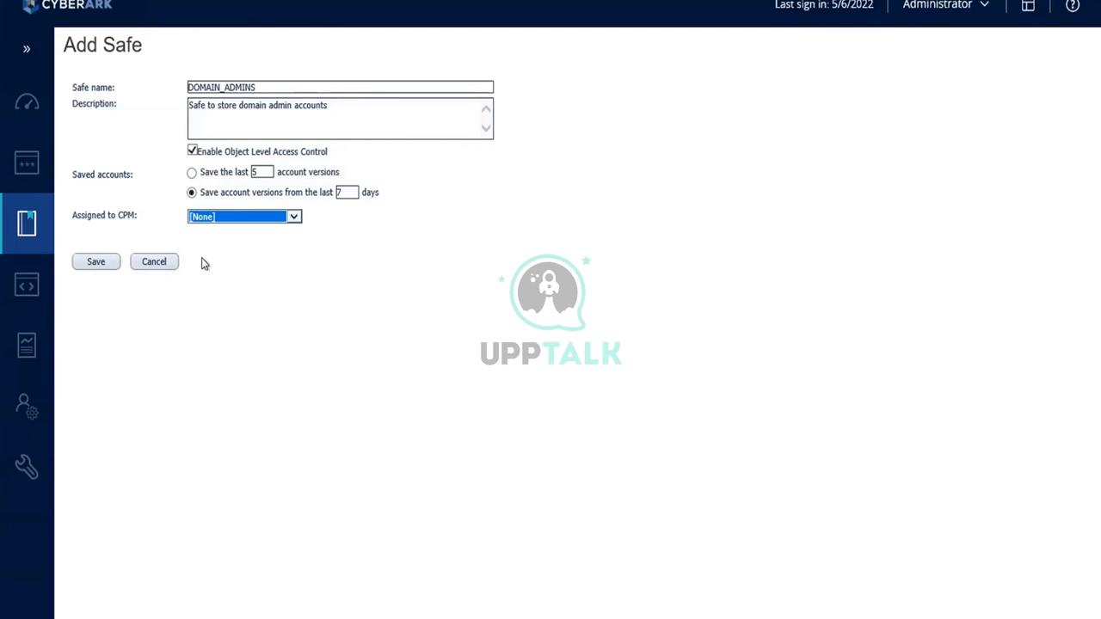
click(189, 288)
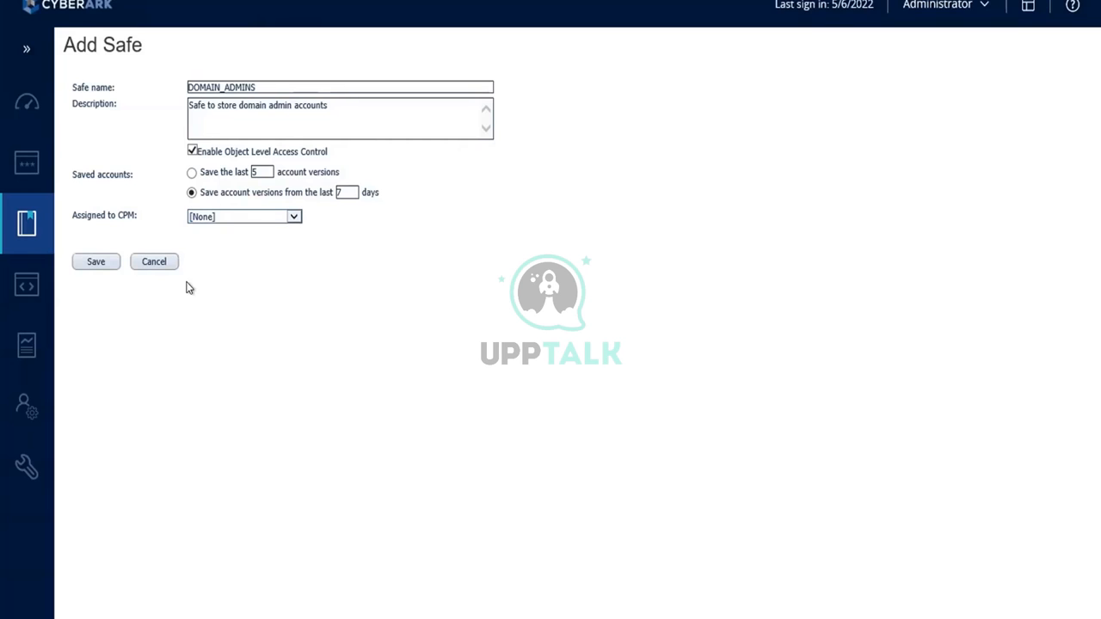